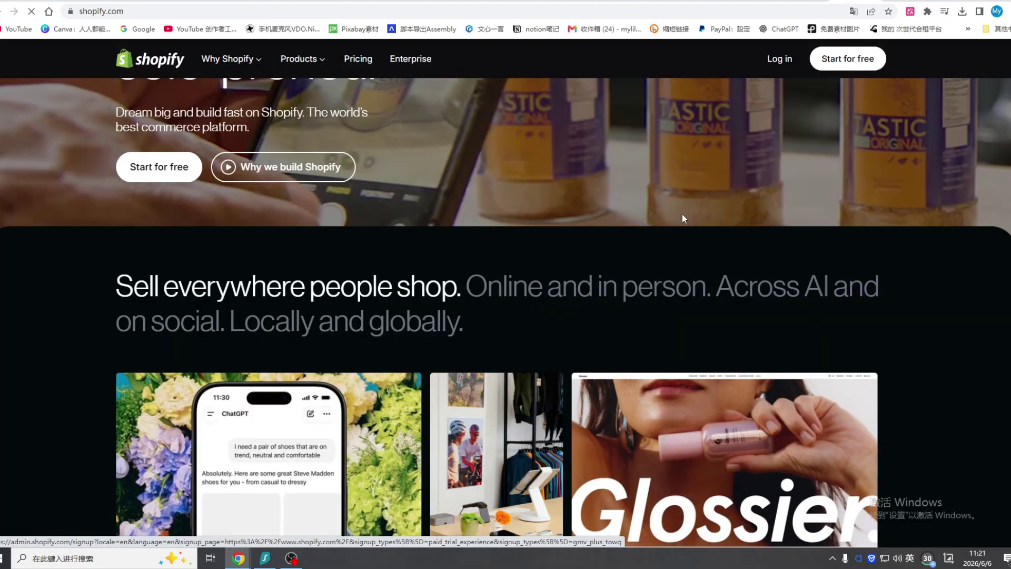
Look over the Shopify homepage, the store's payment settings and the yearly pricing plans
scroll(681, 214, down, 1)
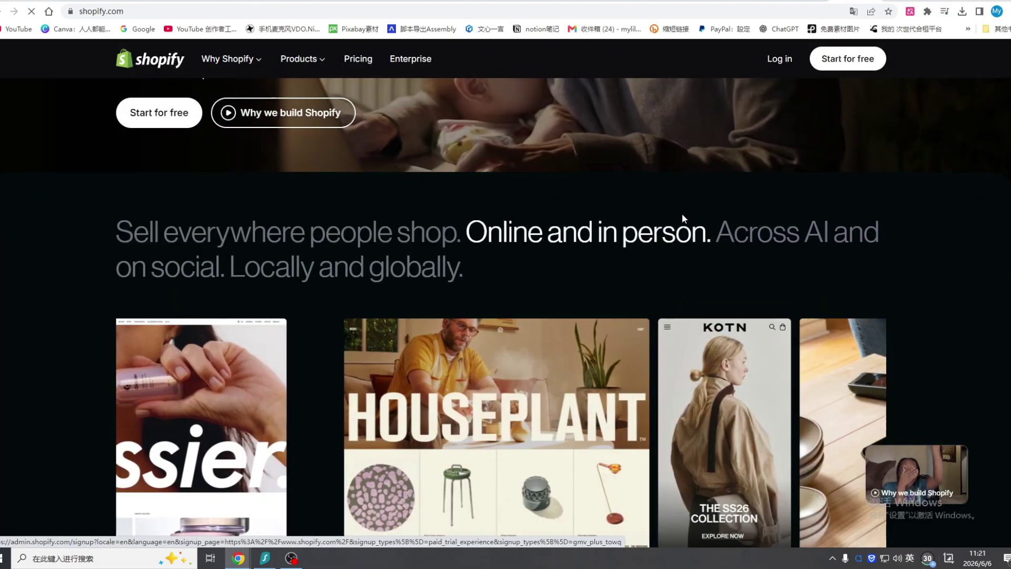
scroll(683, 216, down, 1)
scroll(683, 216, down, 1)
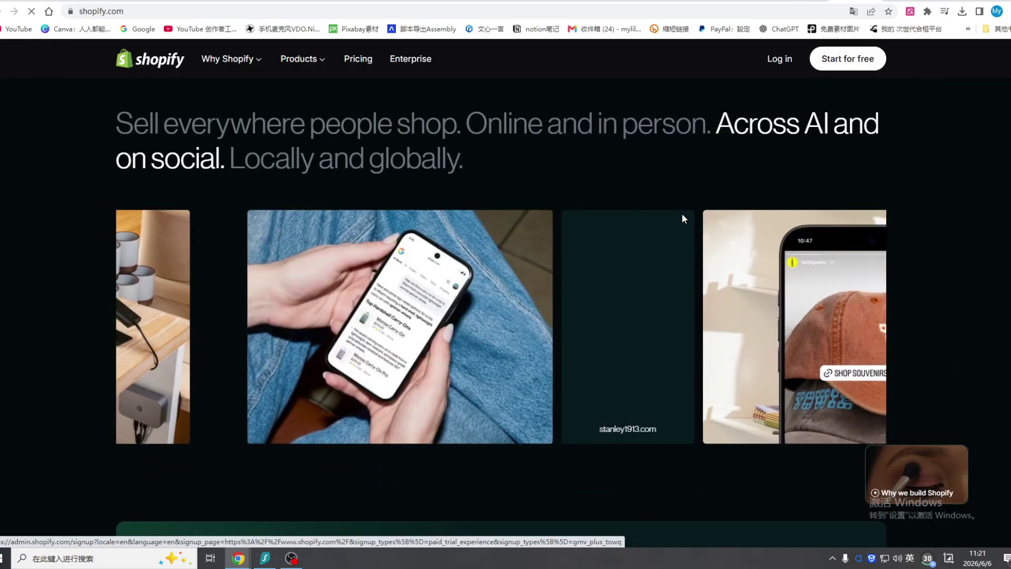
scroll(681, 213, down, 1)
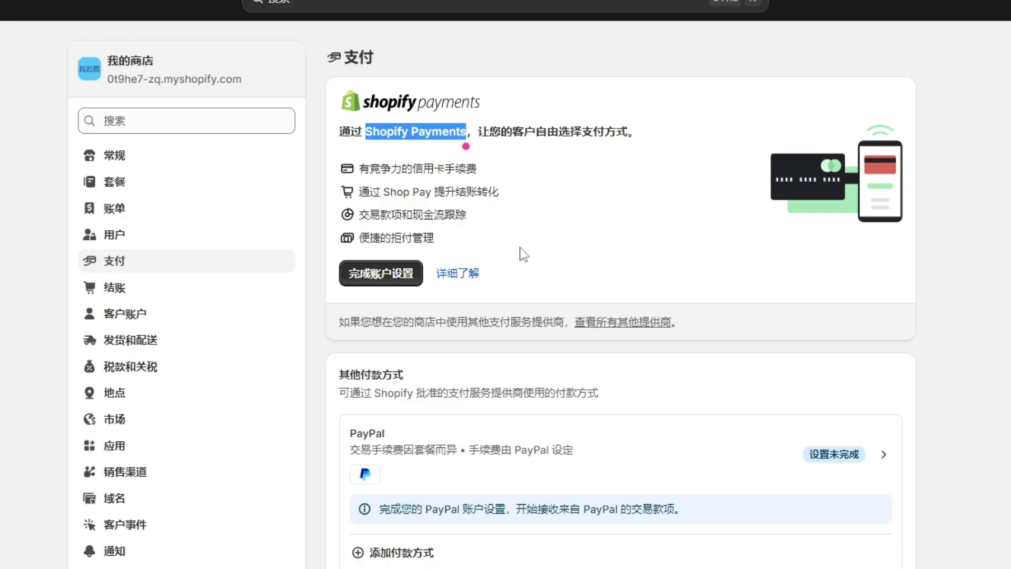
scroll(650, 321, down, 1)
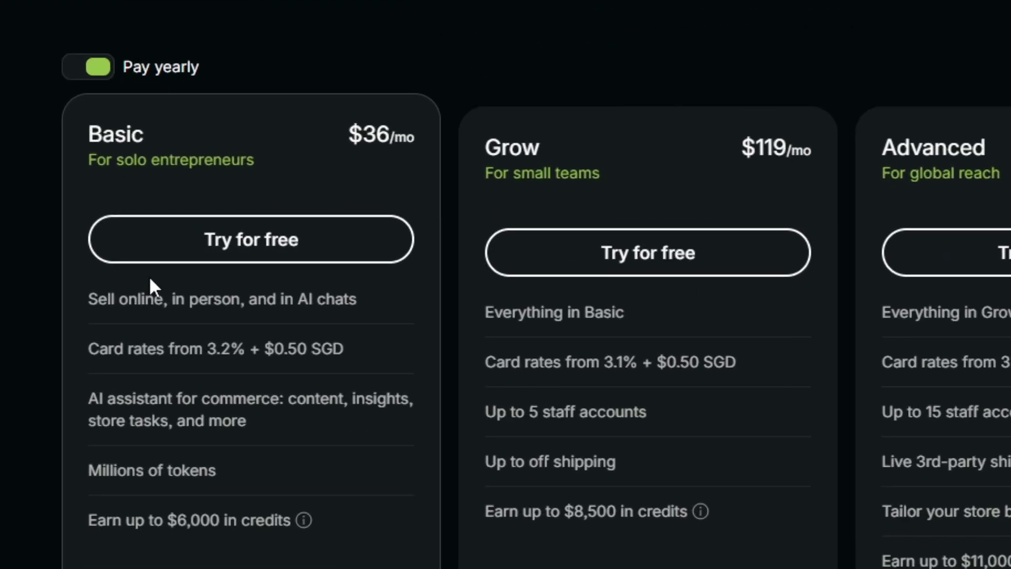
scroll(150, 273, down, 1)
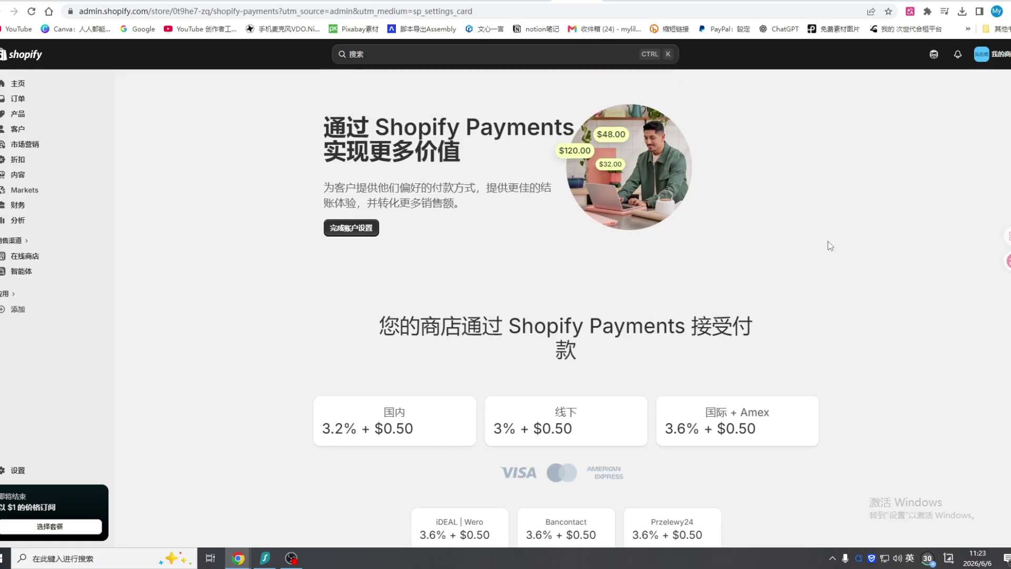
Examine the Shopify Payments page for its card rates, accepted payment methods and payment experience benefits
drag(463, 125, 565, 159)
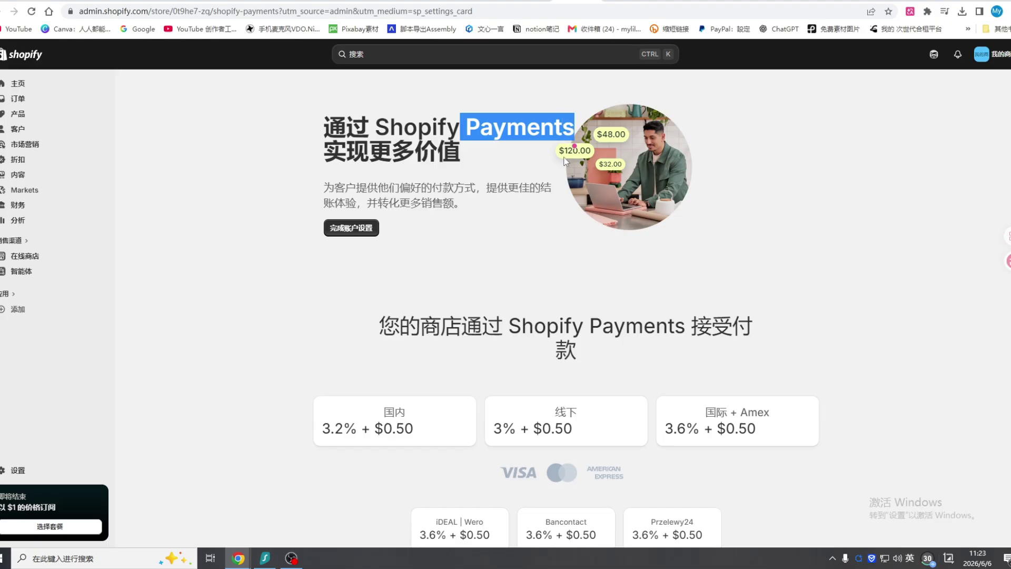
scroll(566, 163, down, 1)
scroll(687, 252, down, 1)
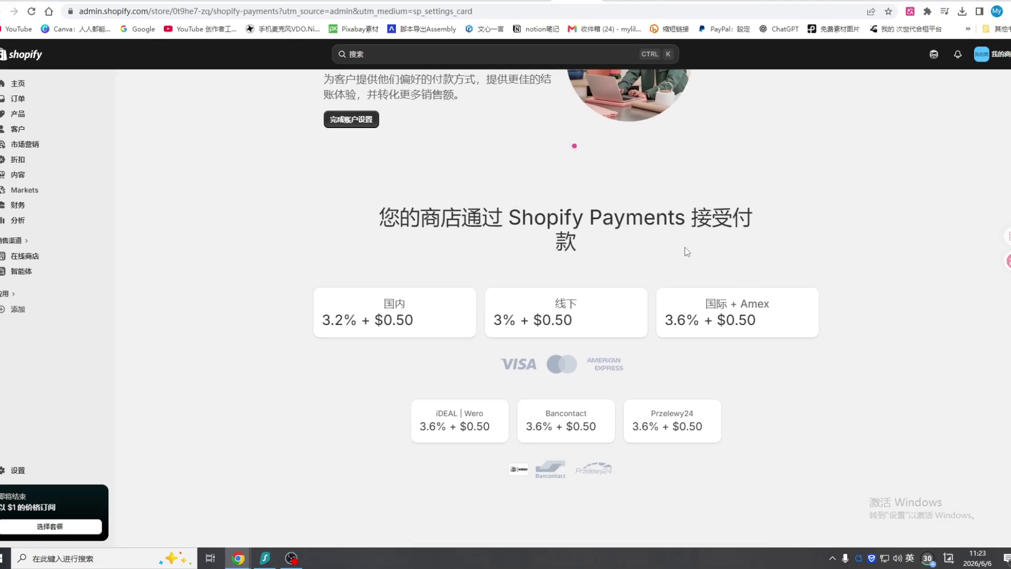
scroll(686, 252, up, 2)
scroll(732, 310, down, 2)
scroll(732, 309, down, 1)
scroll(731, 311, down, 1)
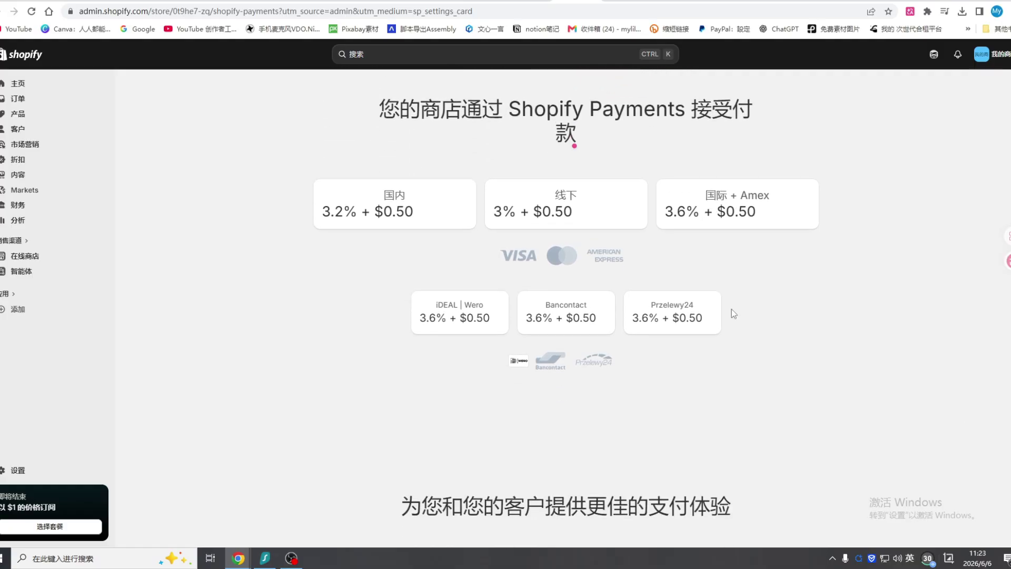
scroll(734, 314, down, 1)
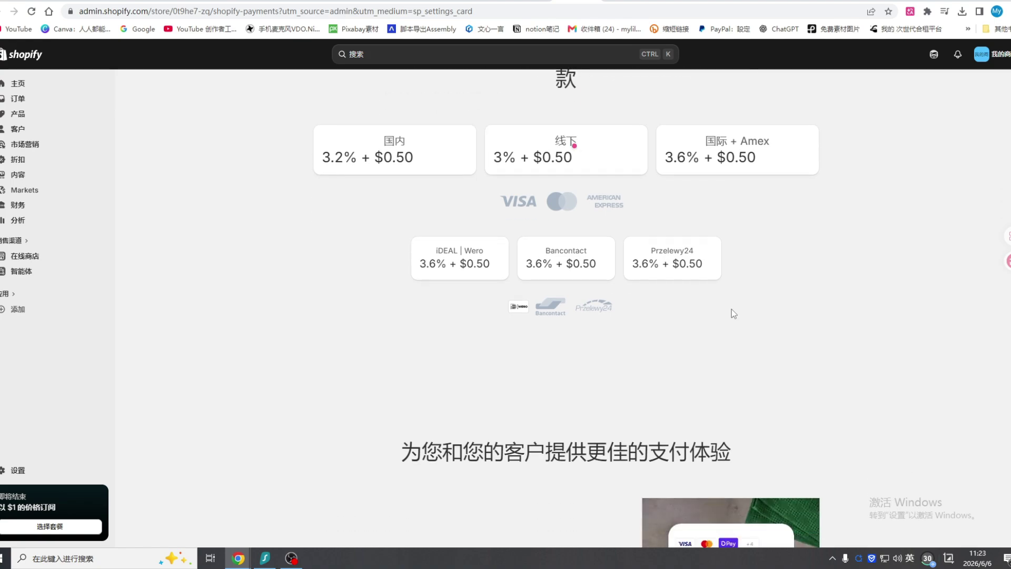
scroll(732, 311, down, 1)
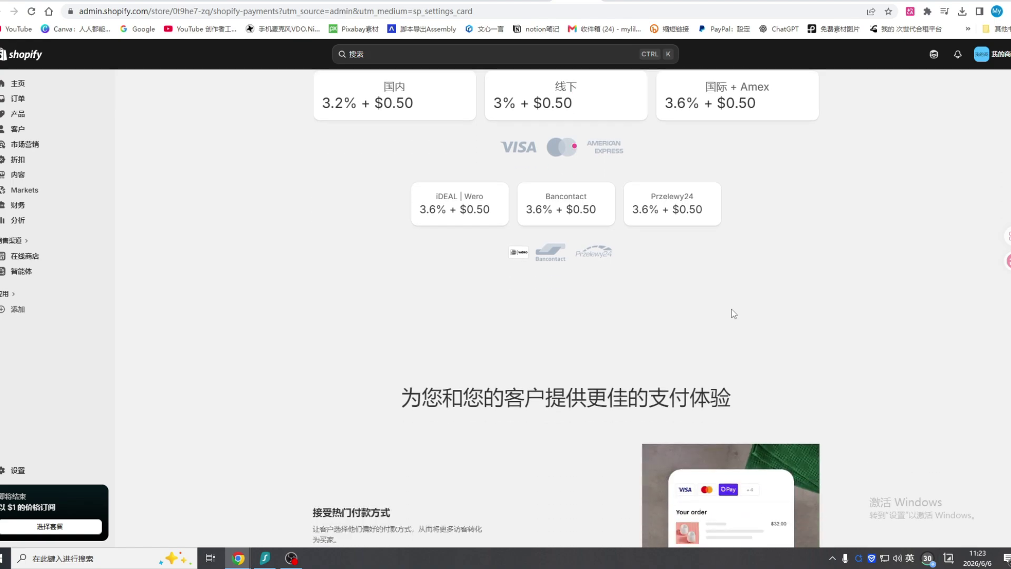
scroll(733, 314, down, 5)
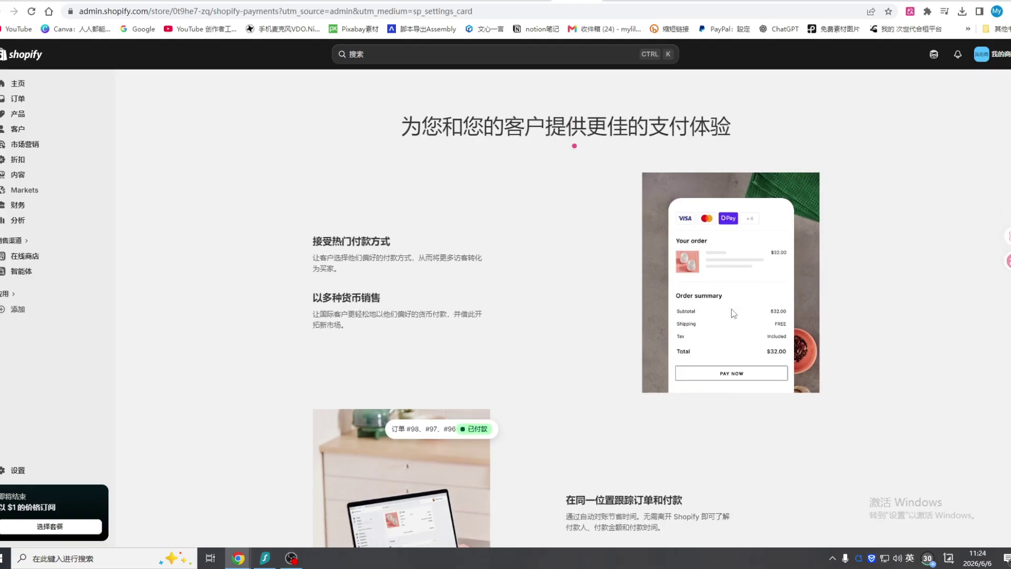
scroll(734, 314, down, 1)
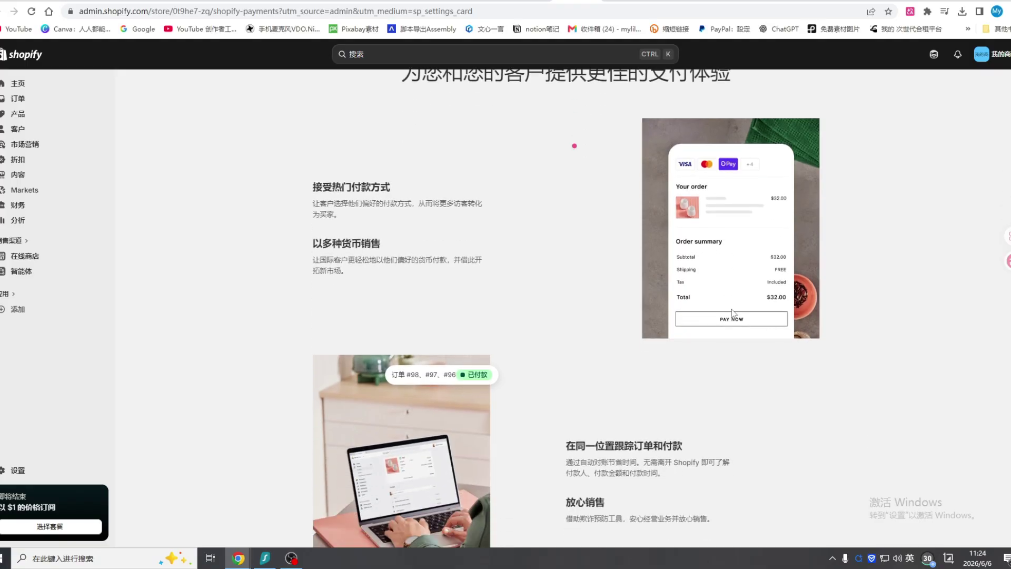
scroll(733, 313, down, 1)
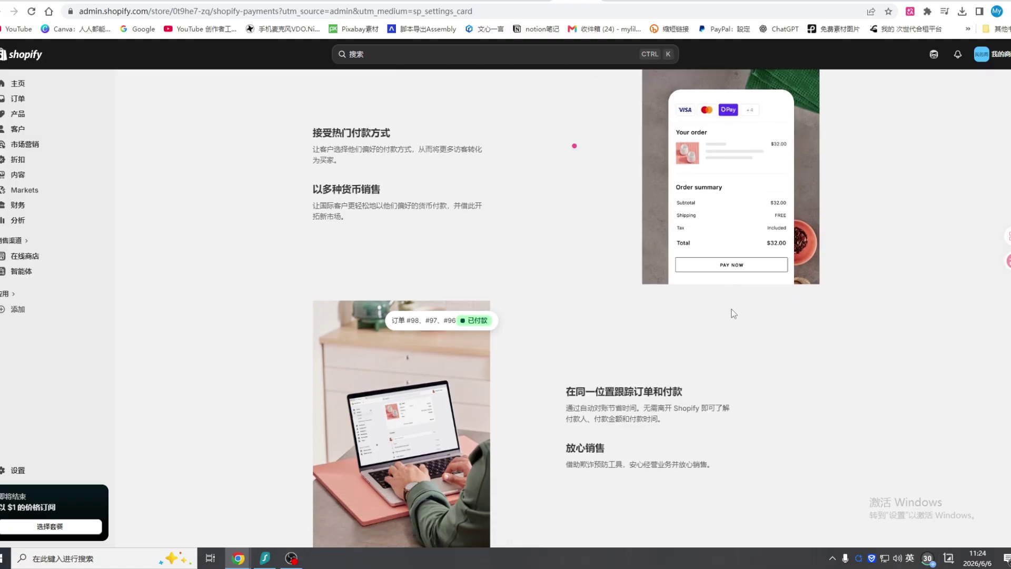
scroll(733, 313, down, 2)
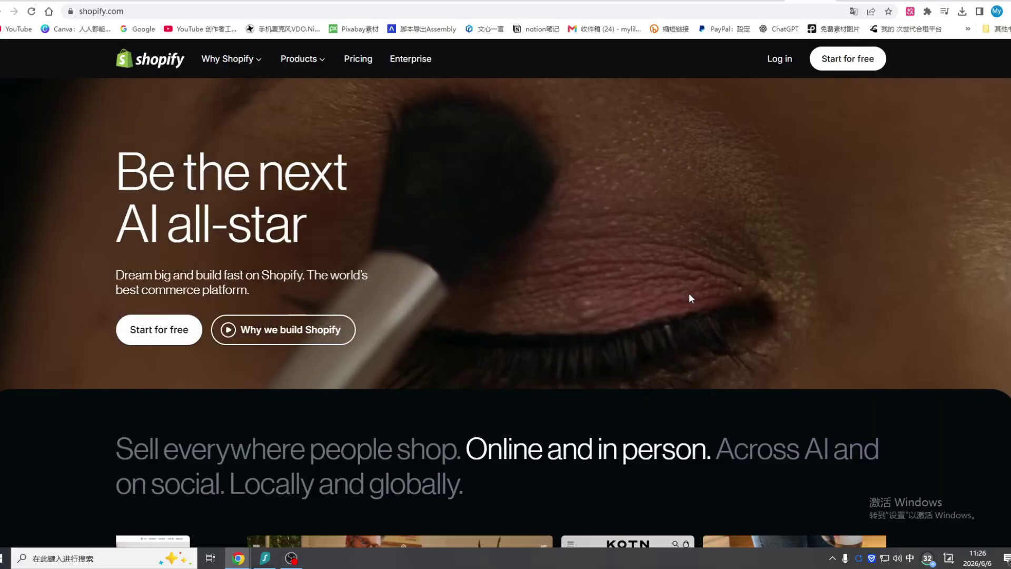
scroll(689, 293, down, 1)
scroll(688, 298, down, 1)
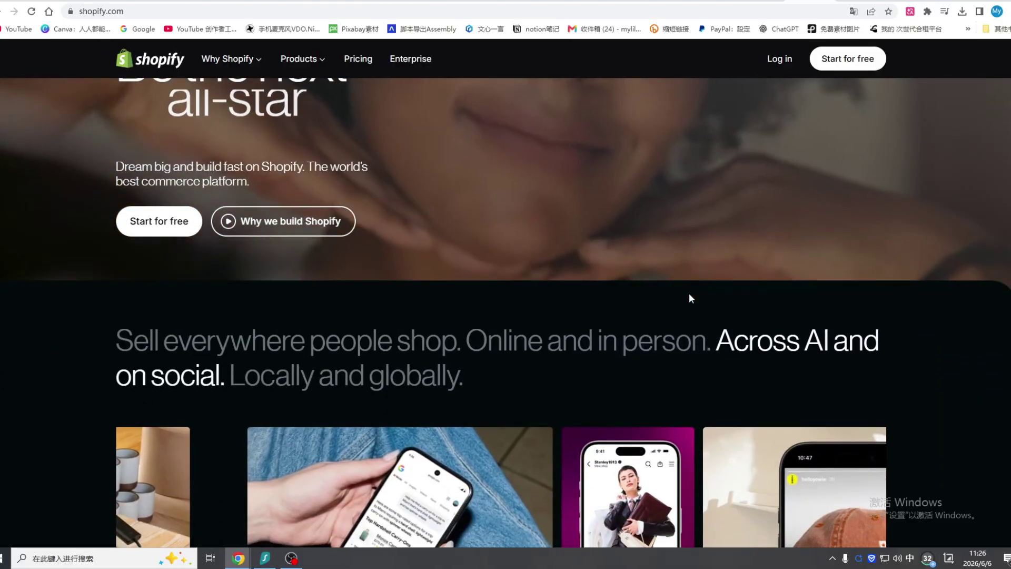
scroll(689, 293, down, 1)
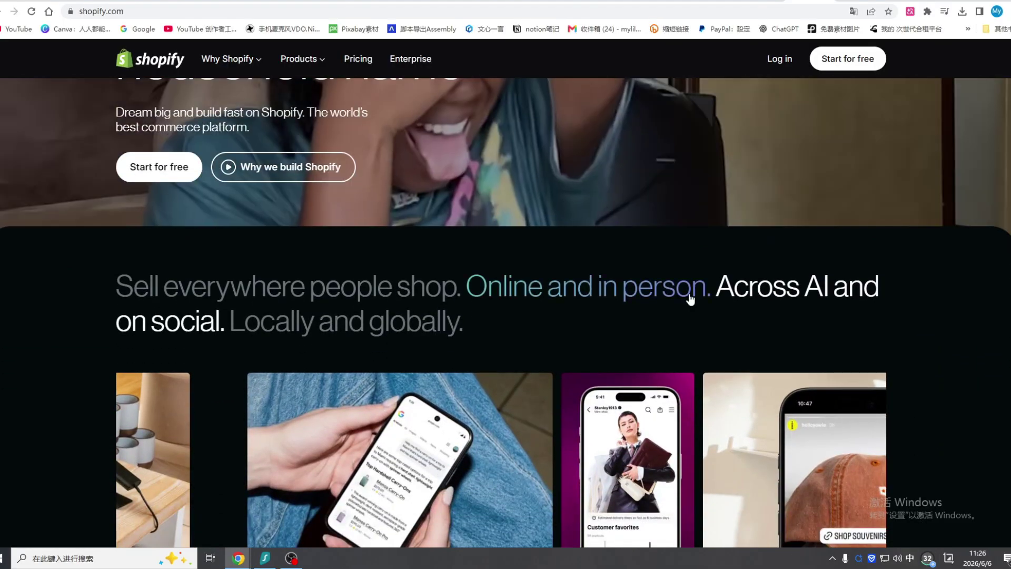
scroll(690, 298, down, 2)
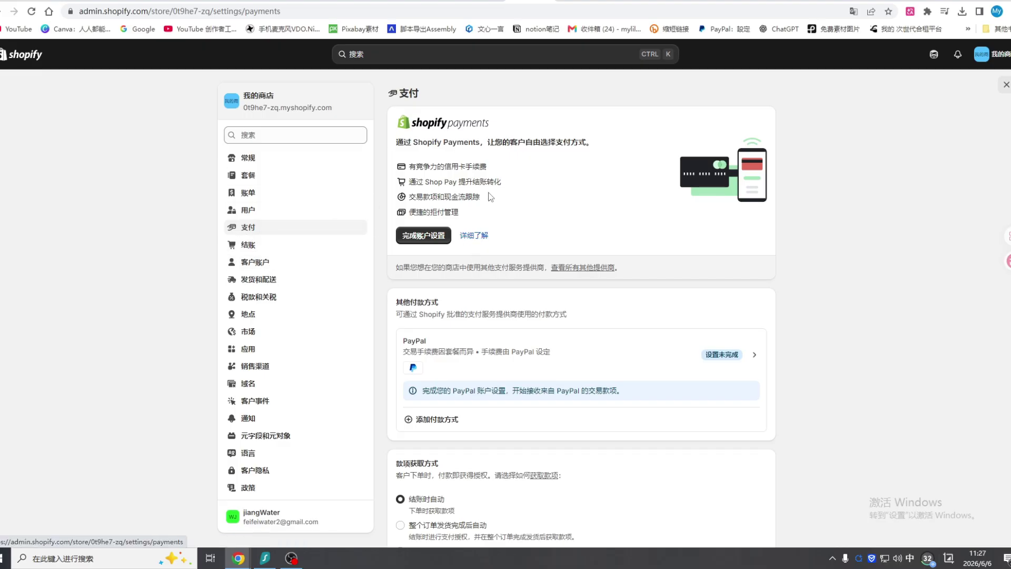
Set the business country to the United States in the store's business details and save the change
click(249, 159)
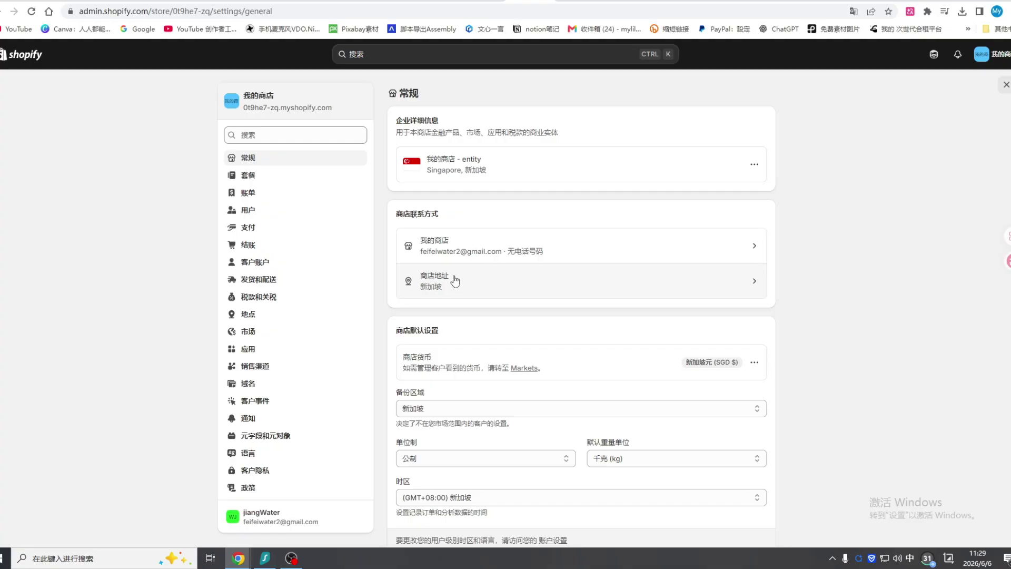
click(754, 285)
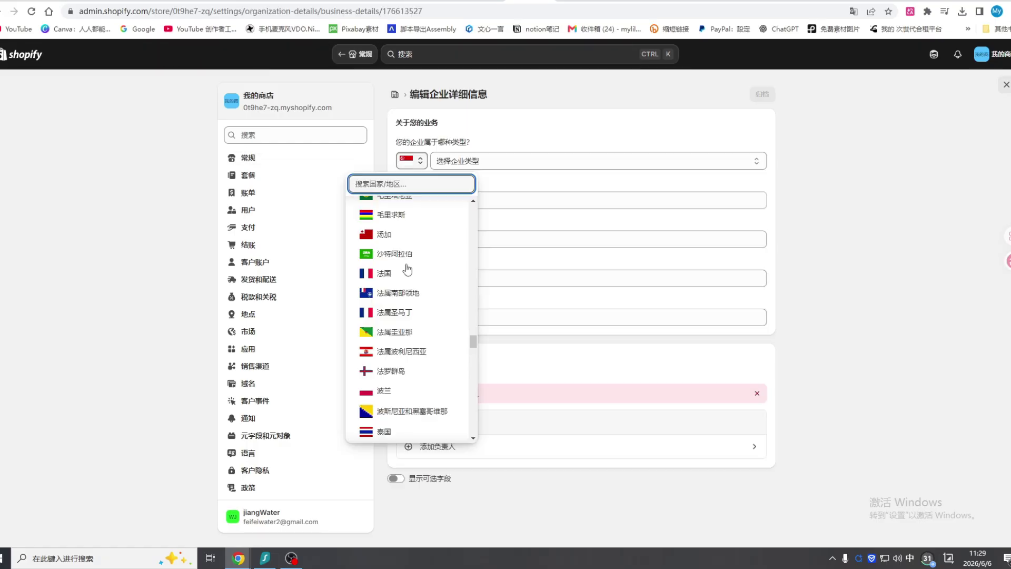
scroll(408, 279, down, 5)
scroll(406, 279, down, 8)
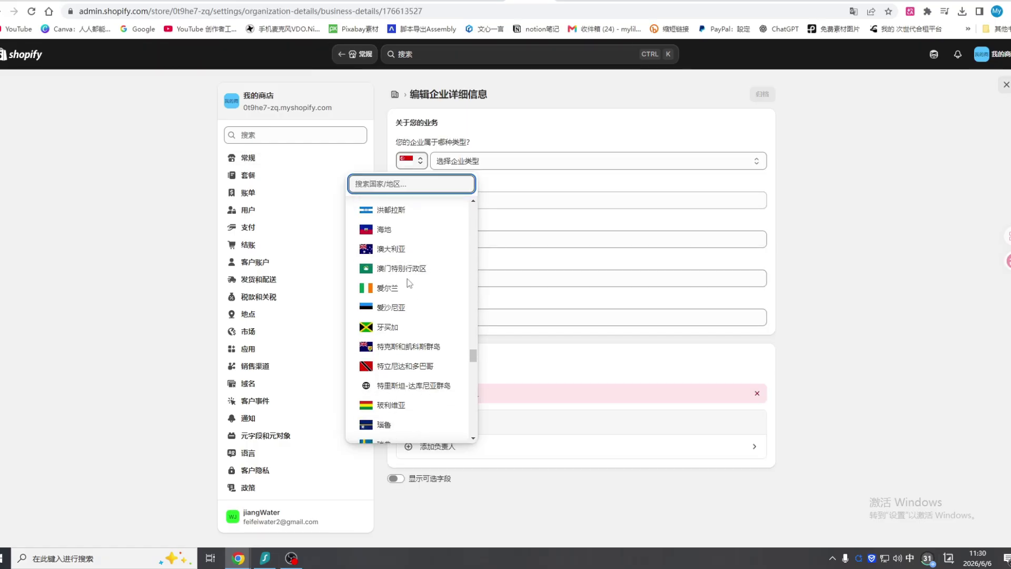
click(409, 219)
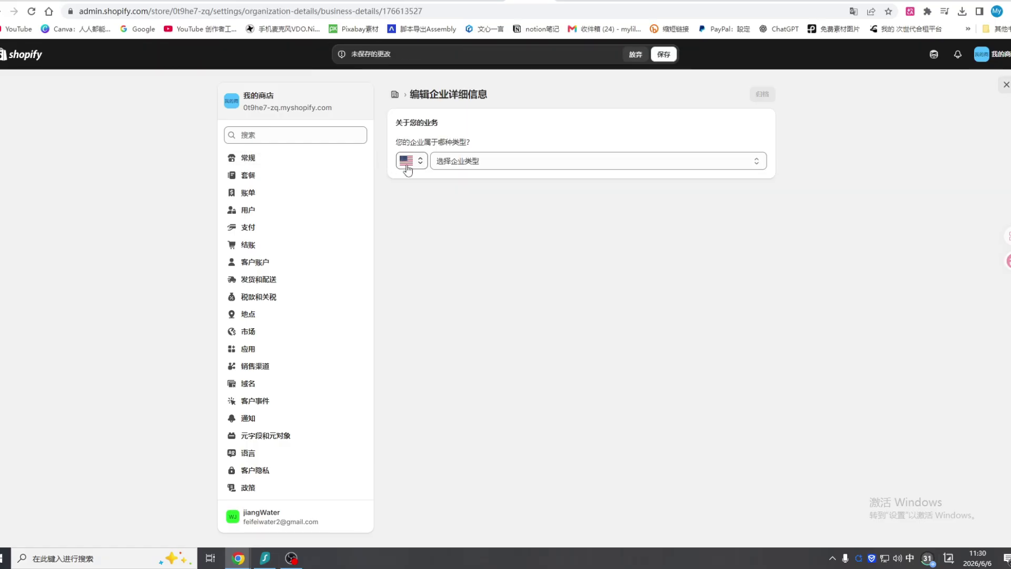
click(665, 54)
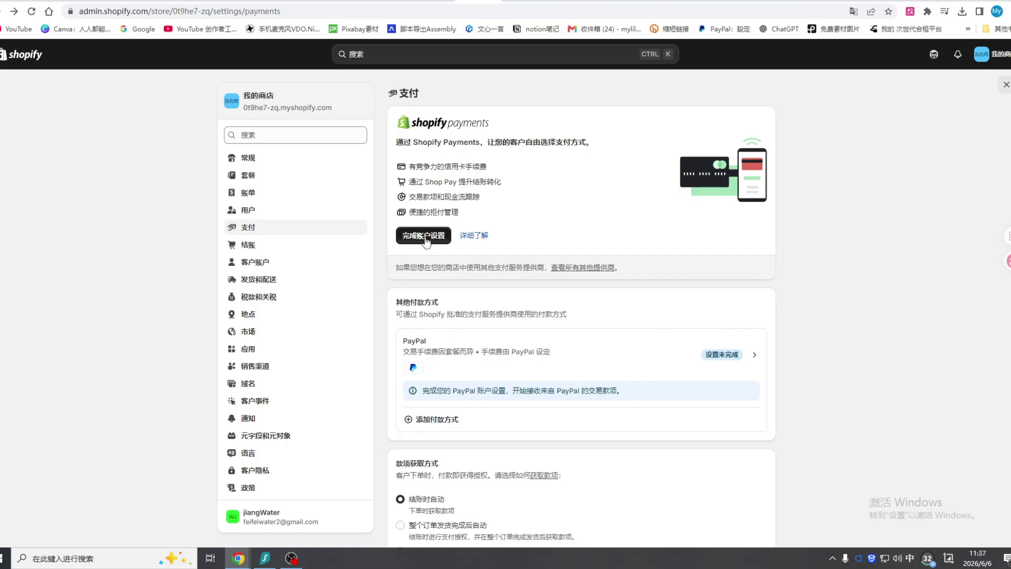
Start the Shopify Payments account setup, check the nationality options in the individual form, and choose 已注册公司 as the operating identity
click(422, 240)
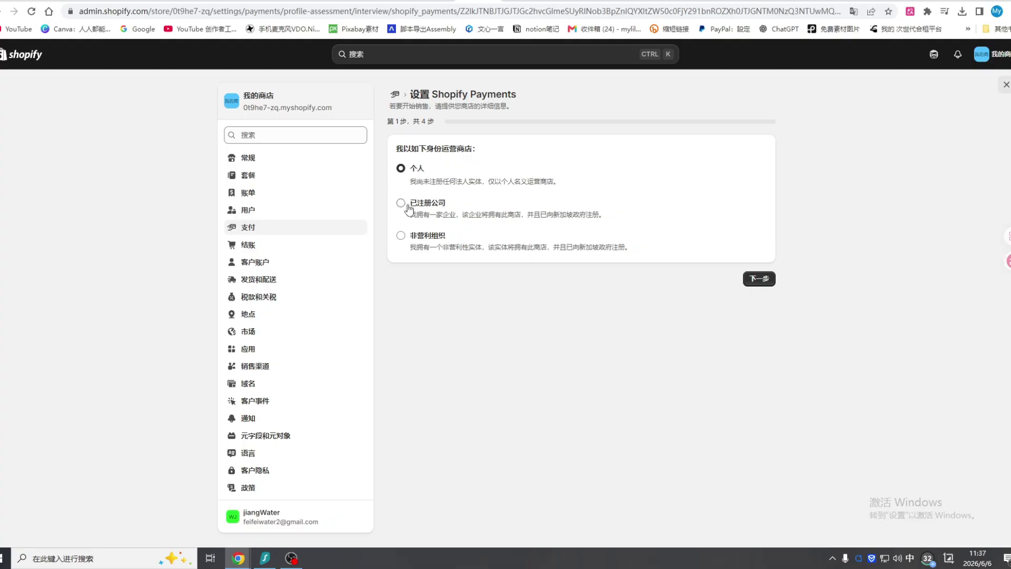
click(757, 279)
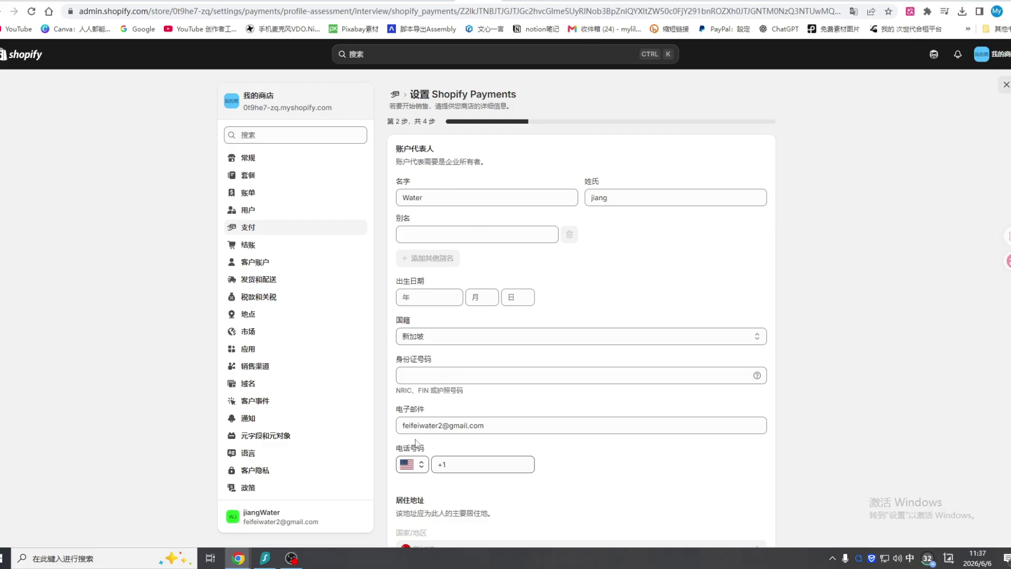
click(757, 337)
click(404, 348)
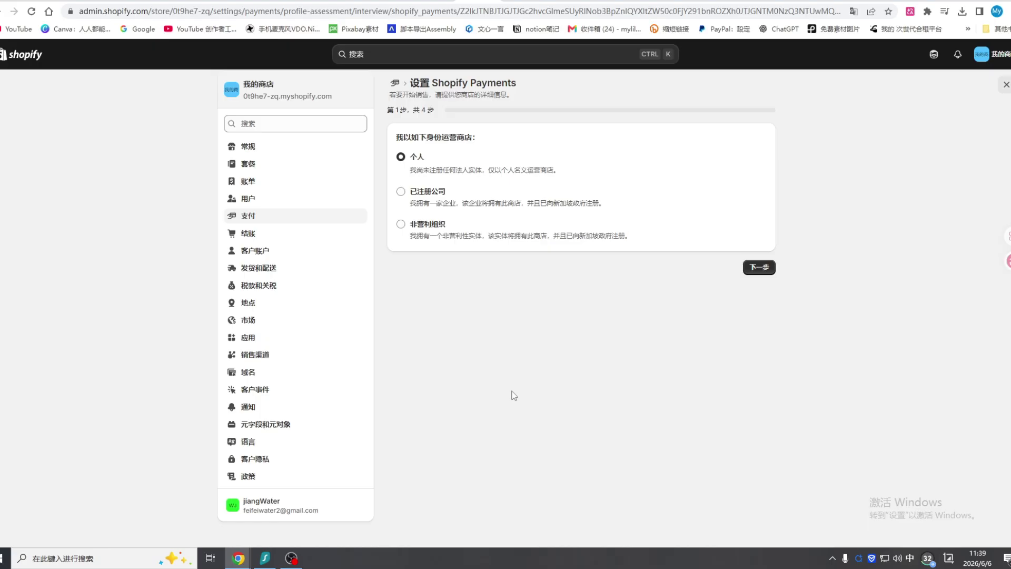
click(401, 191)
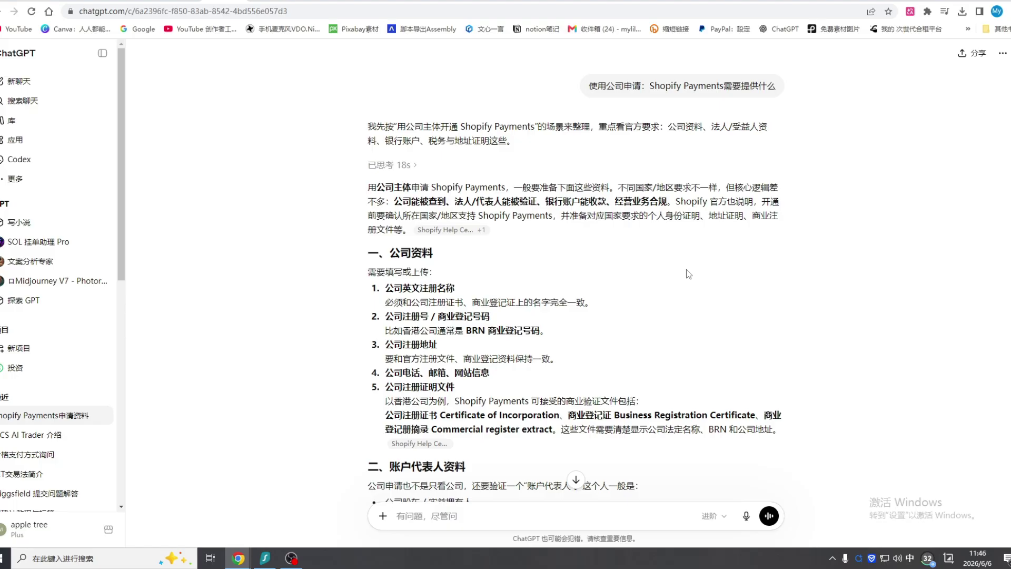
Read ChatGPT's list of company documents for a Shopify Payments application and the rates on the Shopify Payments page
scroll(689, 274, down, 1)
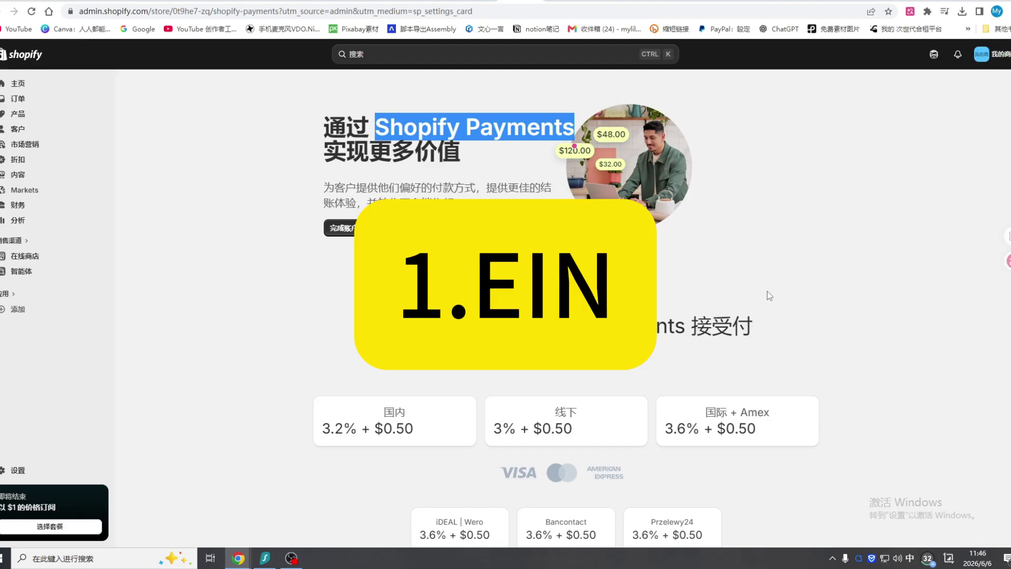
scroll(767, 292, down, 1)
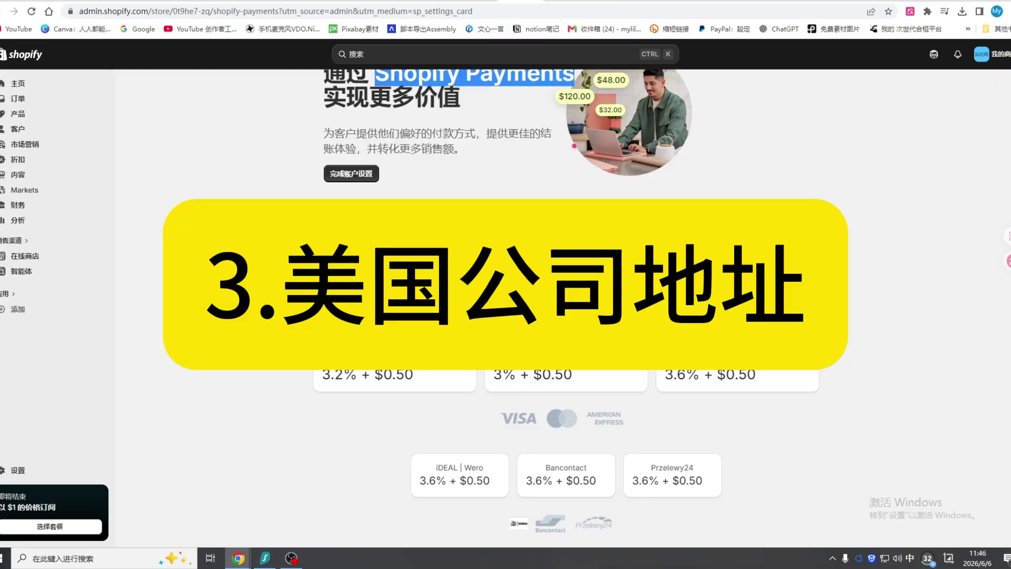
scroll(767, 296, down, 1)
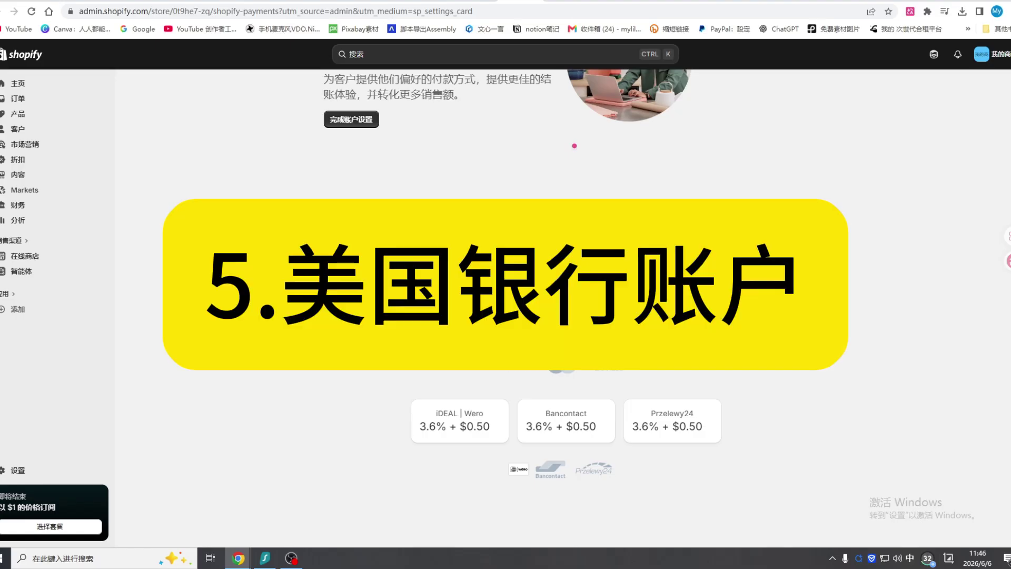
scroll(767, 296, down, 1)
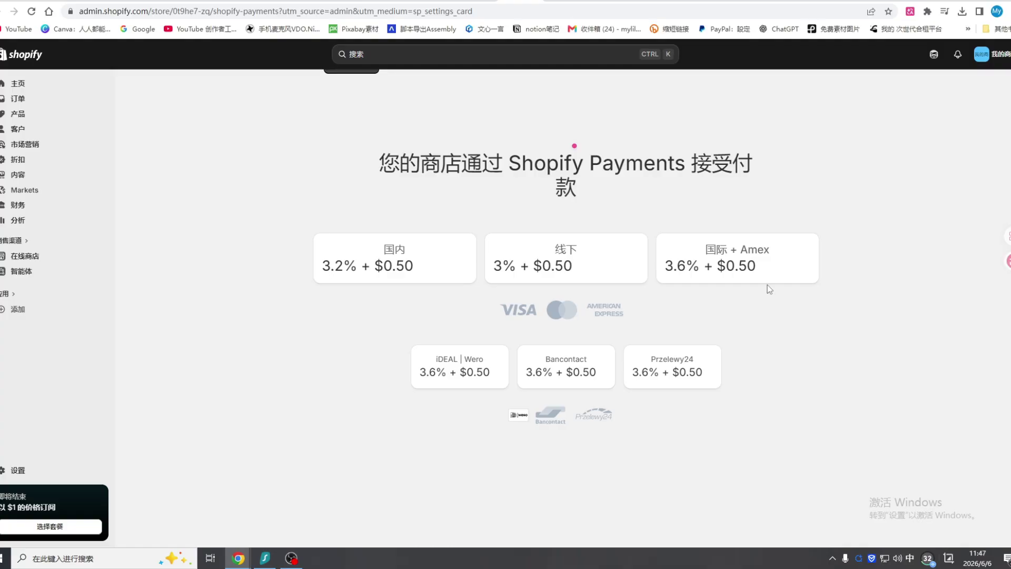
scroll(770, 289, down, 1)
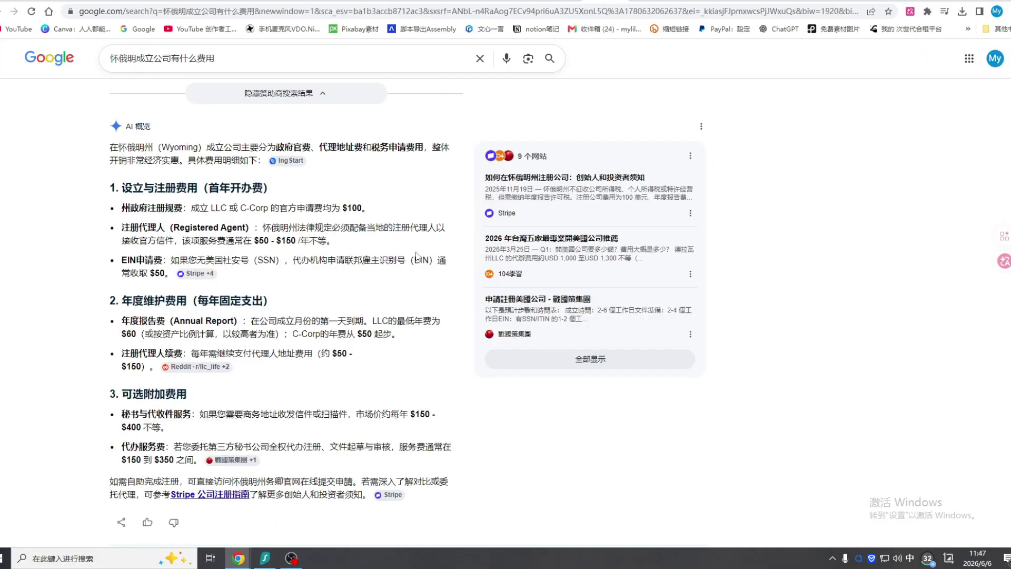
Read the Google AI overview for 怀俄明成立公司有什么费用, covering setup, annual and optional fees
scroll(416, 256, down, 1)
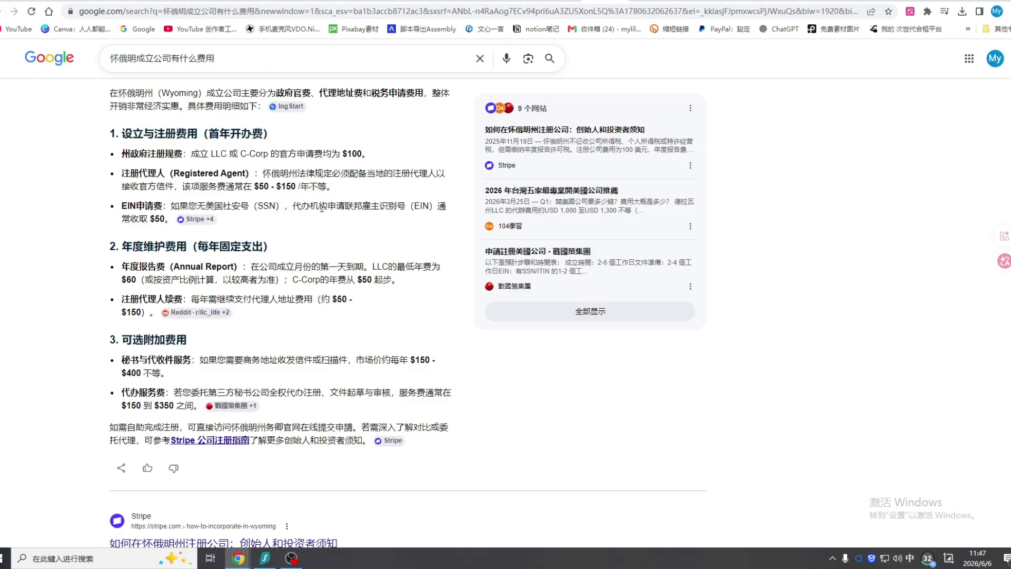
scroll(321, 208, up, 1)
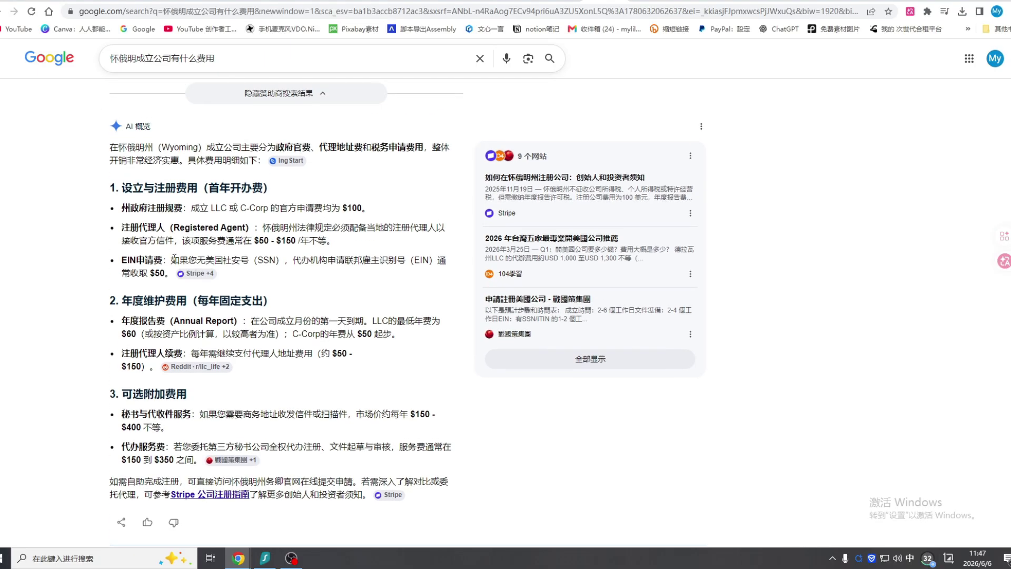
Switch to the Northwest Registered Agent site and read what its How to Form an LLC page offers
click(648, 1)
drag(208, 170, 312, 168)
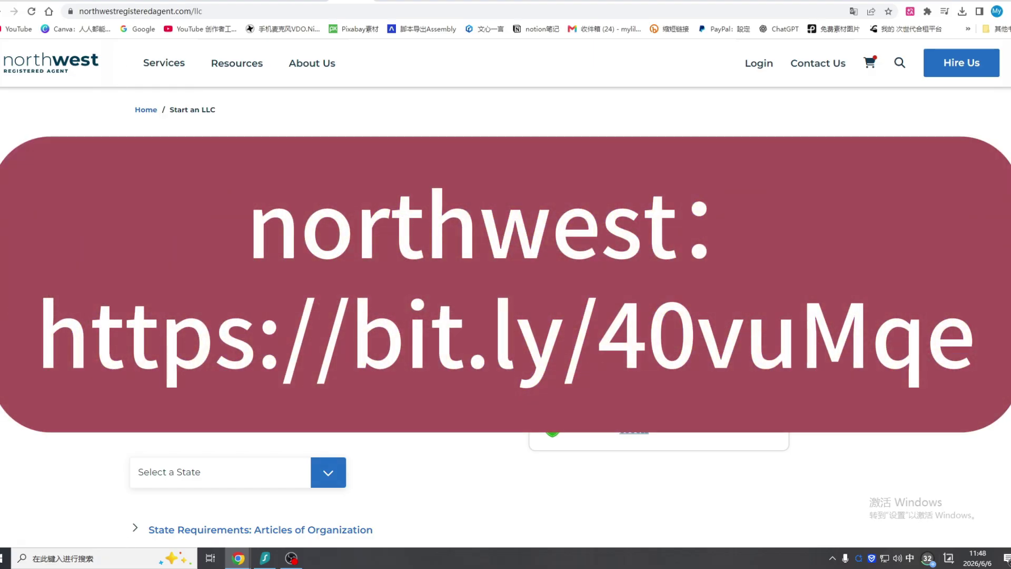
scroll(506, 316, down, 1)
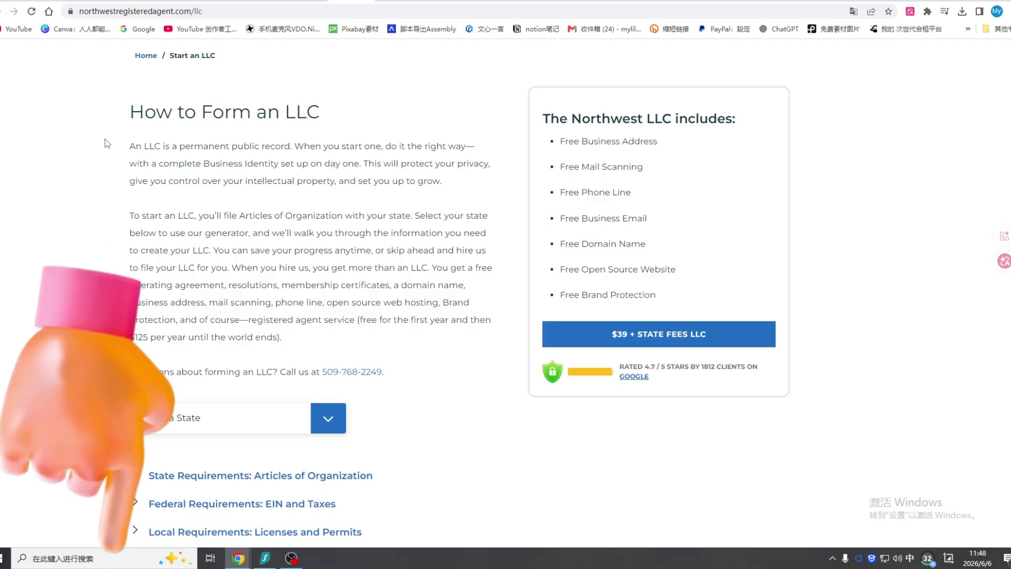
Switch to the YouTube video page, expand its description and follow the northwest美国公司注册 link to Northwest's company formation form
scroll(102, 259, up, 1)
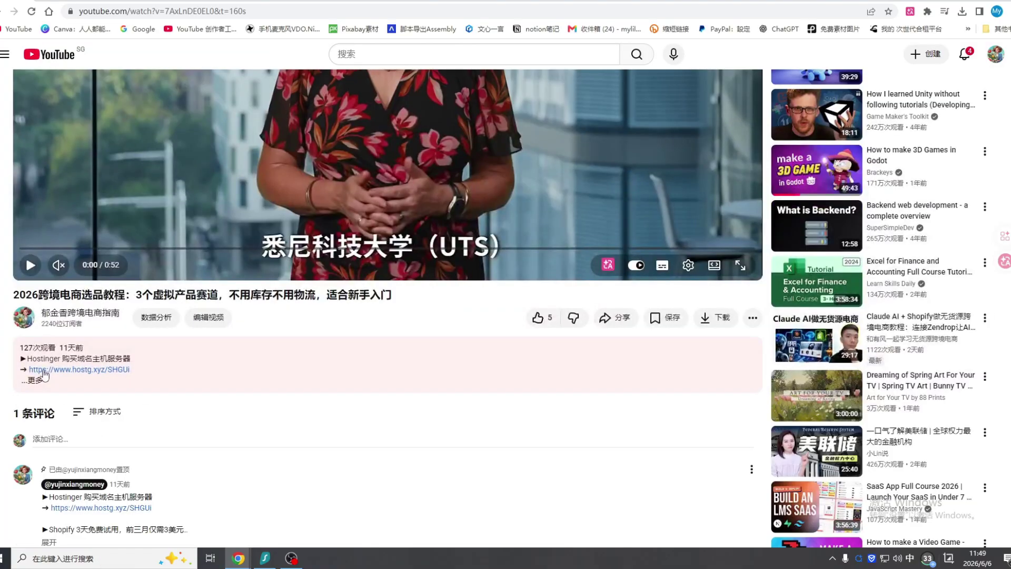
scroll(72, 380, down, 2)
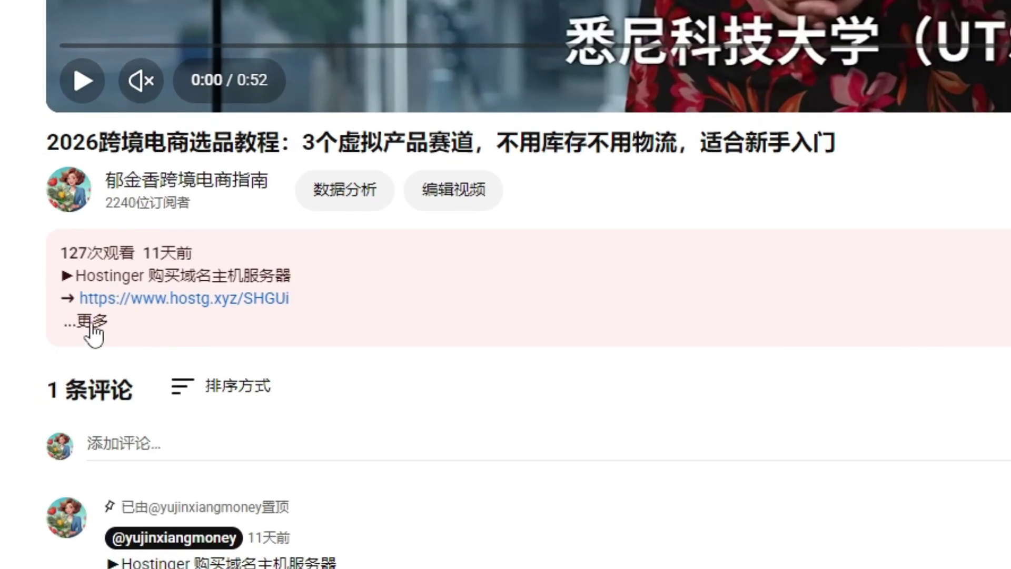
click(93, 323)
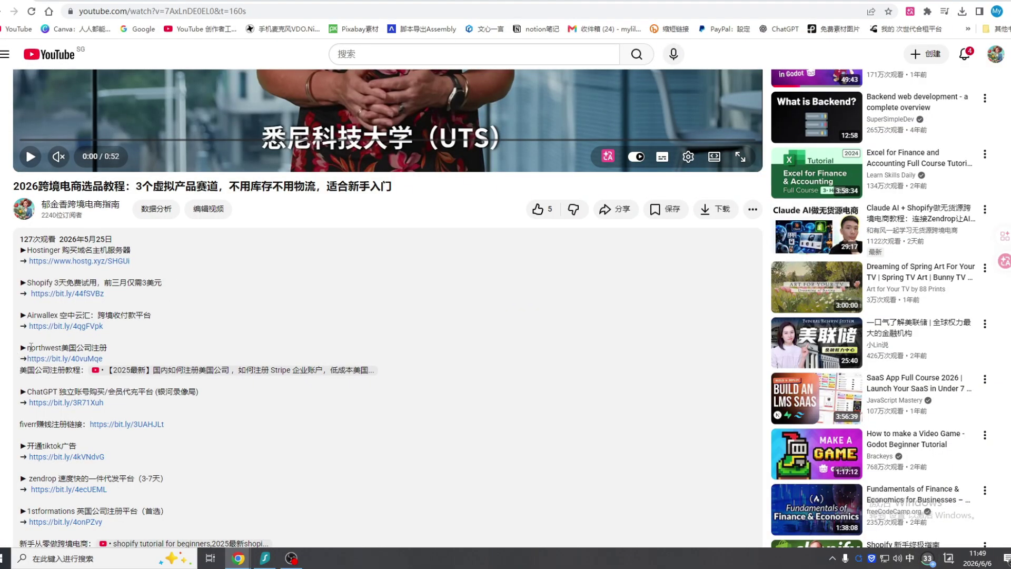
drag(28, 348, 109, 352)
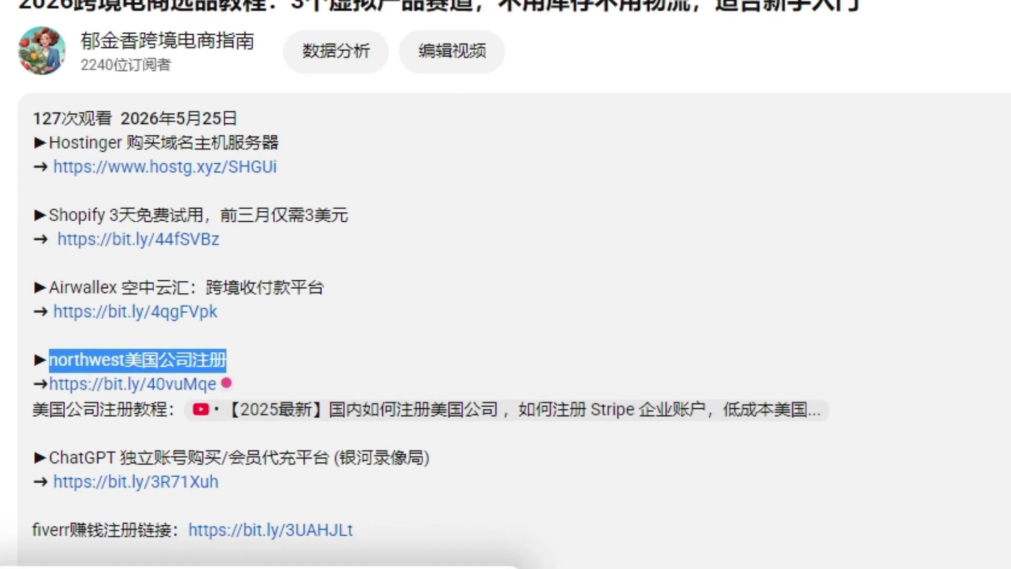
click(112, 387)
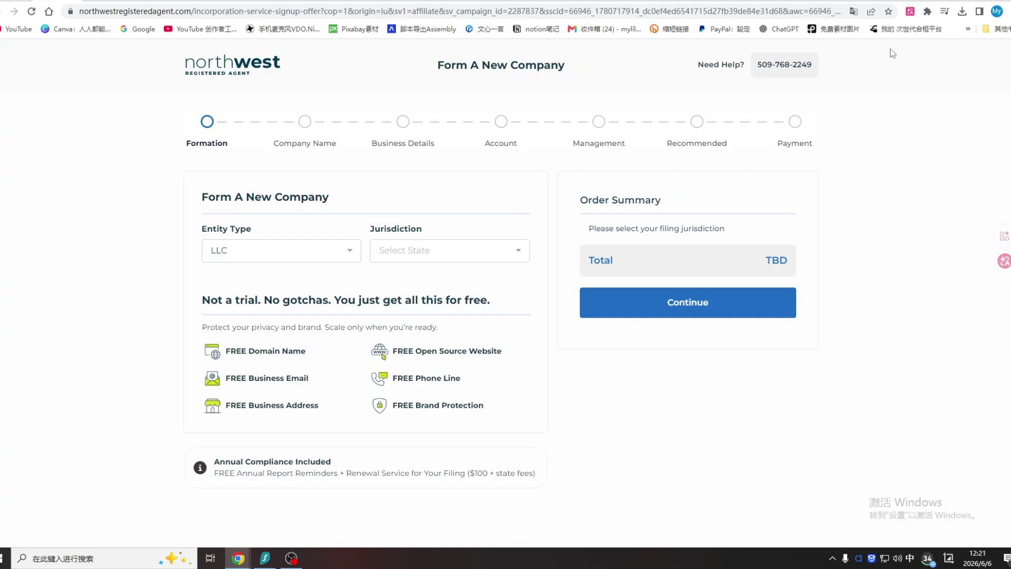
Translate the Form A New Company page from English into Simplified Chinese with the translation extension
click(910, 11)
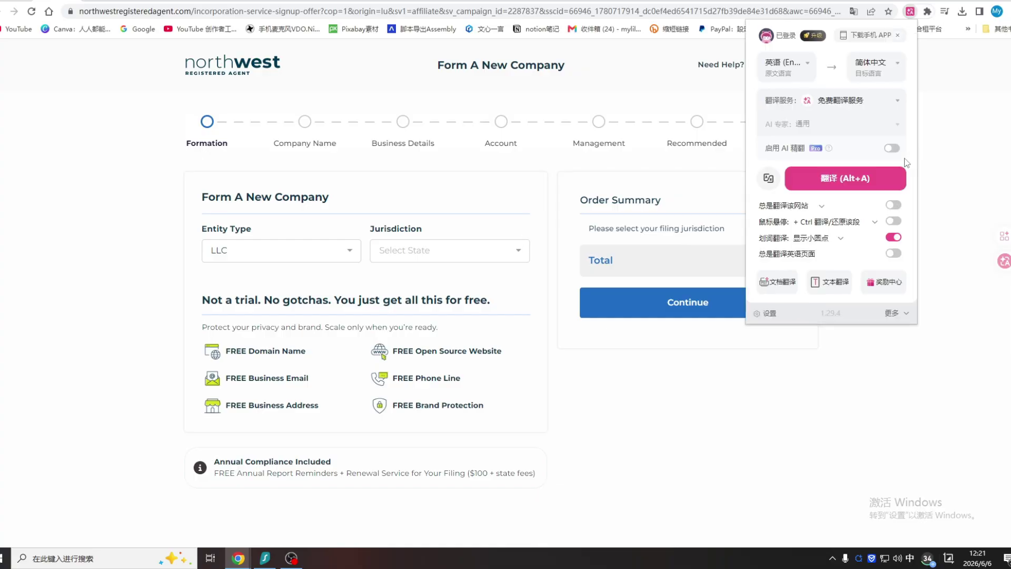
click(864, 179)
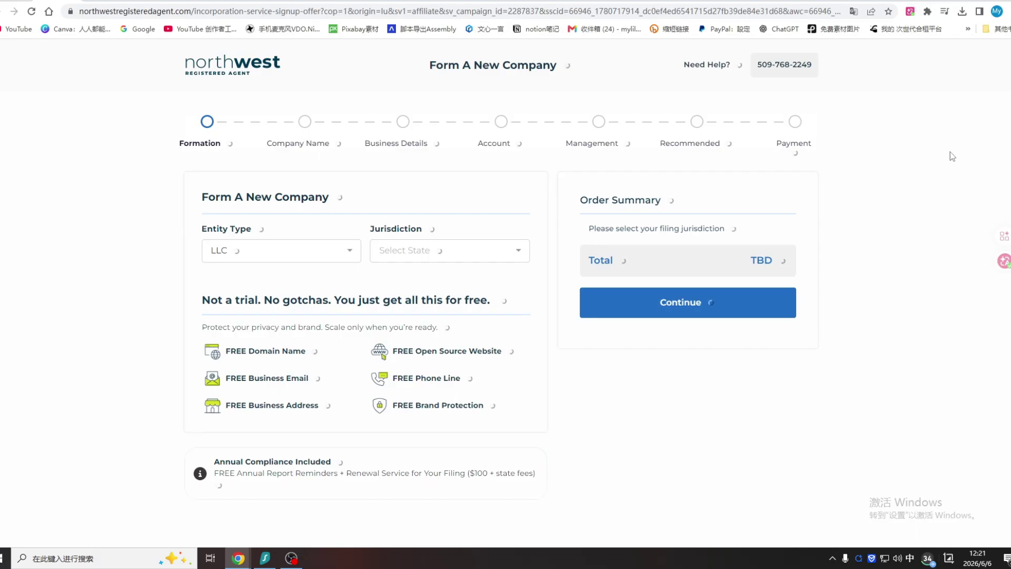
scroll(348, 175, down, 1)
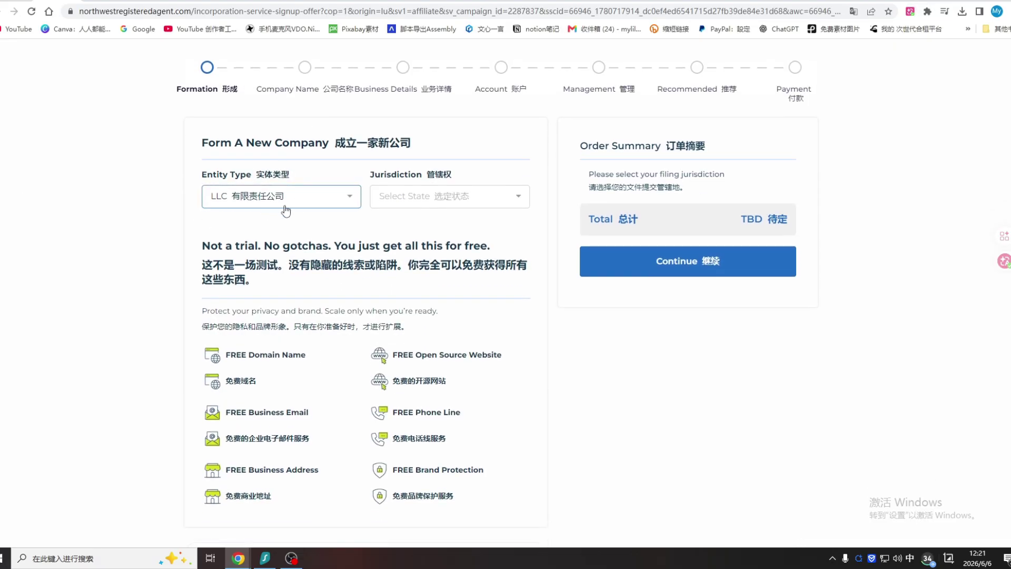
Choose Wyoming as the jurisdiction for the LLC and continue to the Company Name stage
click(519, 196)
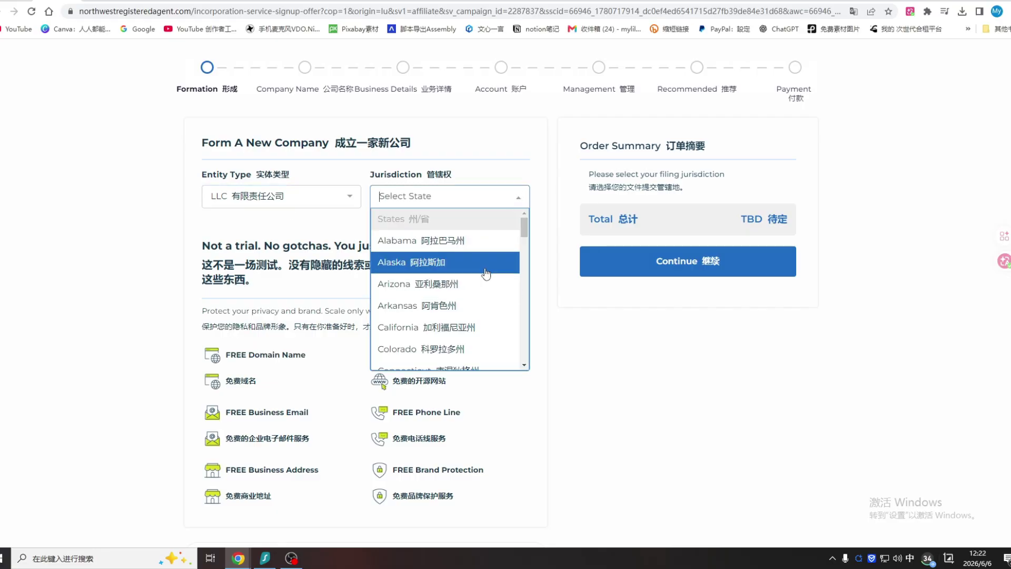
scroll(486, 271, down, 4)
scroll(486, 271, down, 15)
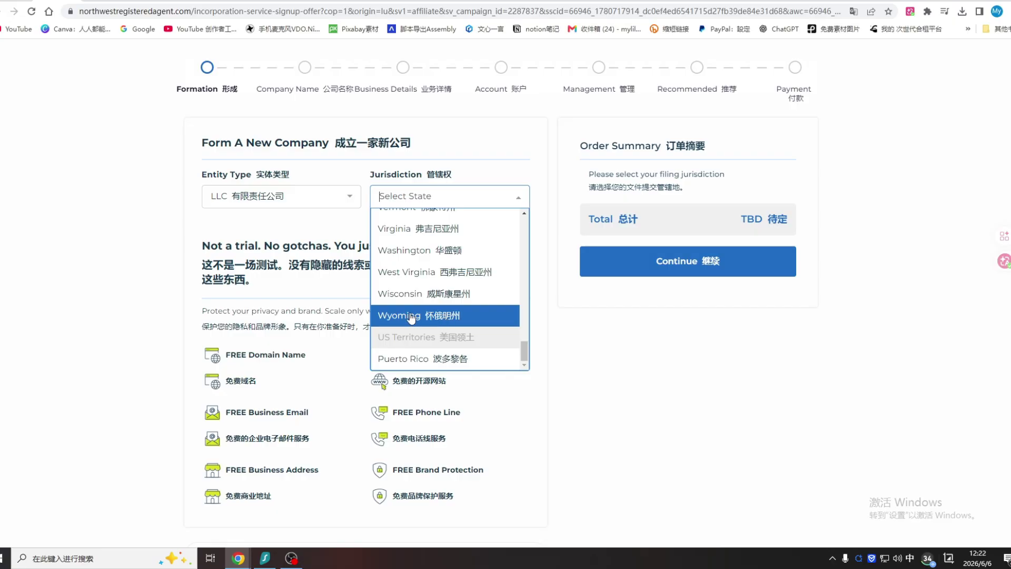
click(445, 316)
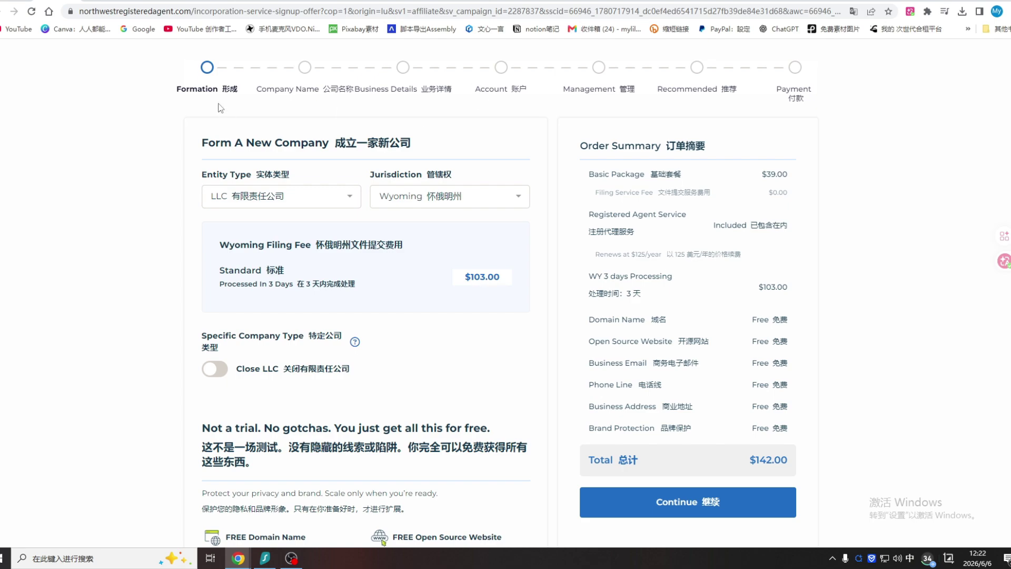
scroll(221, 108, down, 3)
click(694, 451)
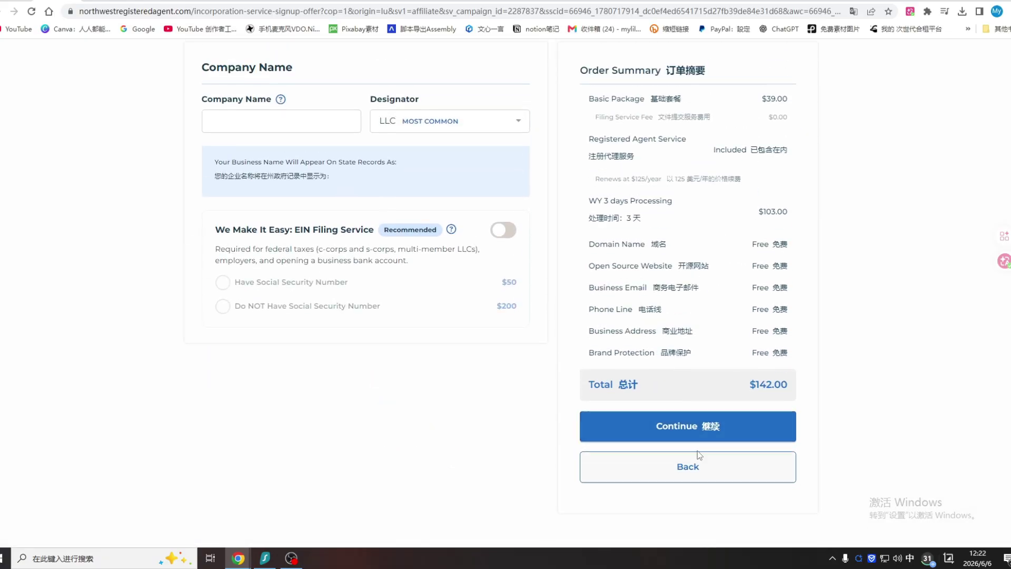
Add the EIN Filing Service to the order with the Have Social Security Number option
click(243, 125)
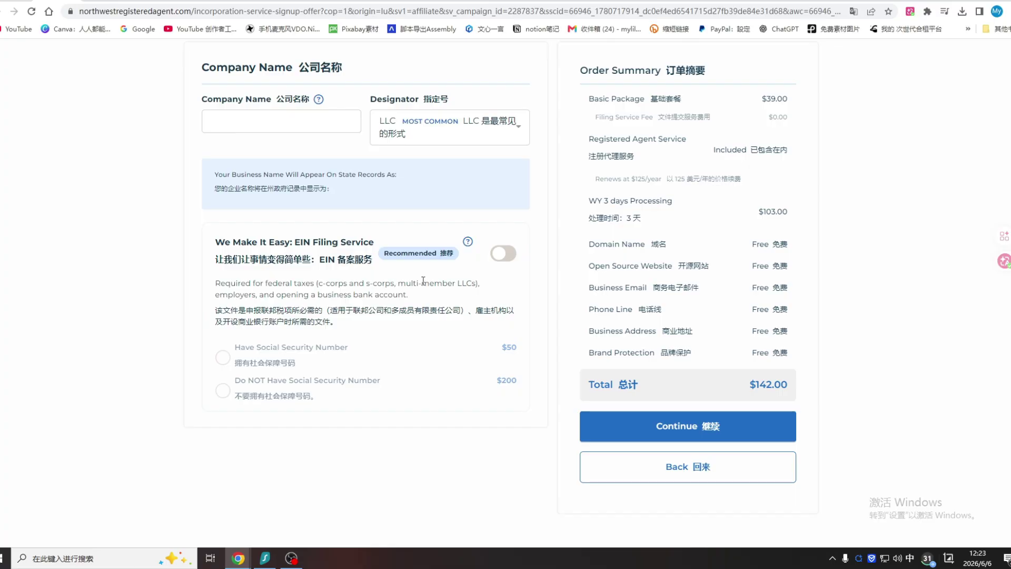
click(371, 275)
click(233, 252)
click(500, 264)
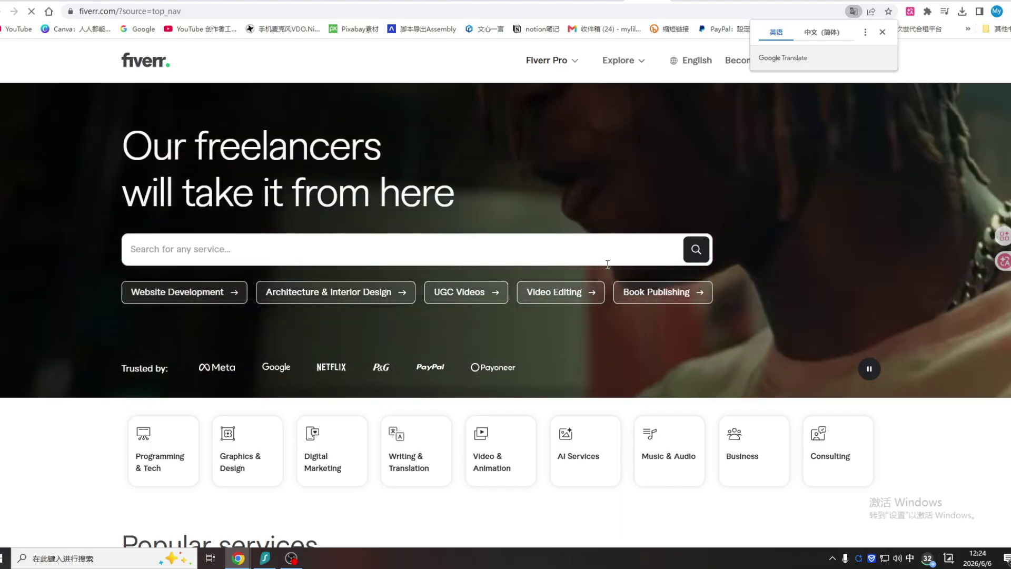
Check the Fiverr homepage, return to the Northwest order and continue to the Business Details stage
scroll(568, 266, down, 1)
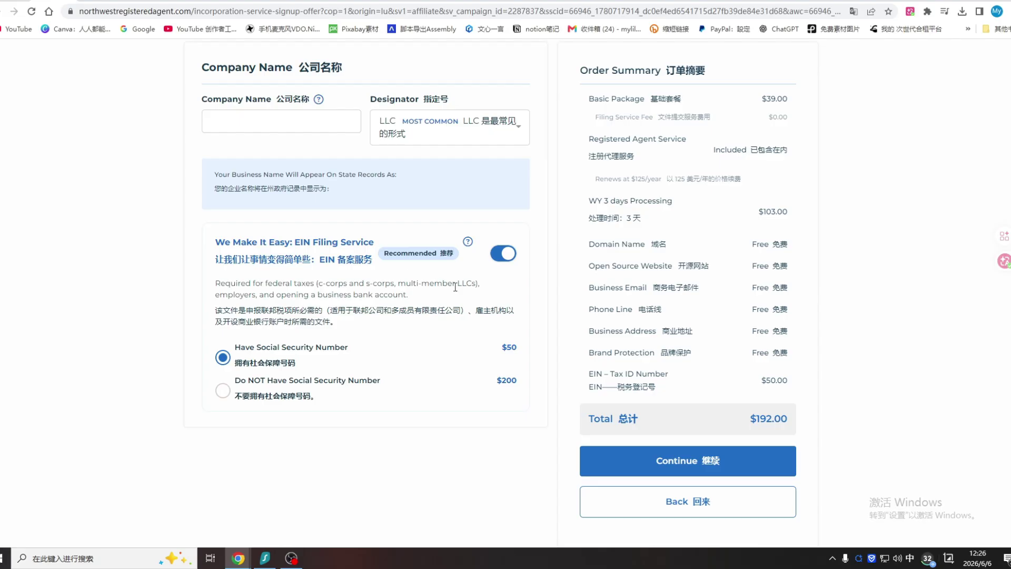
scroll(456, 287, down, 1)
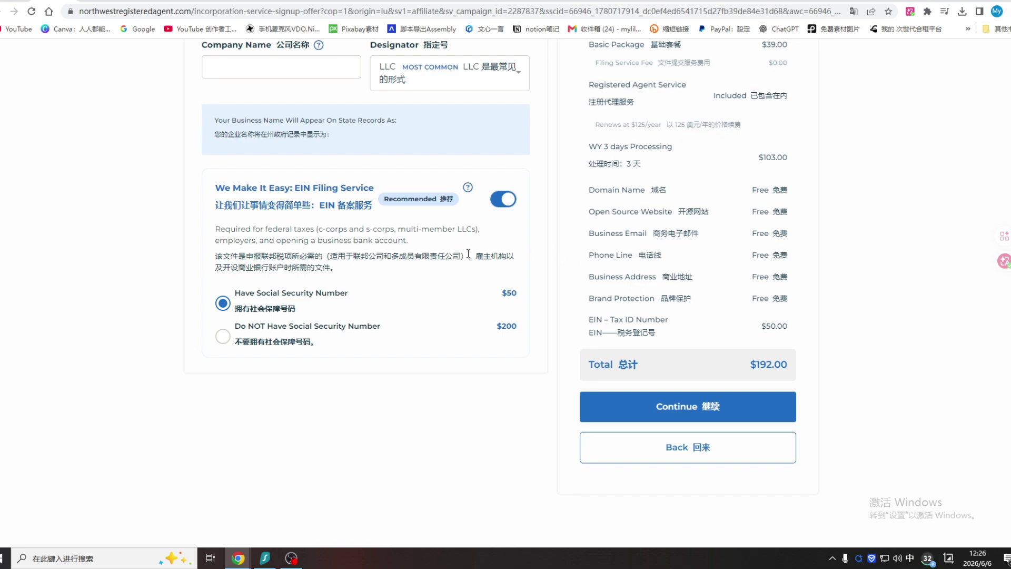
scroll(468, 253, up, 2)
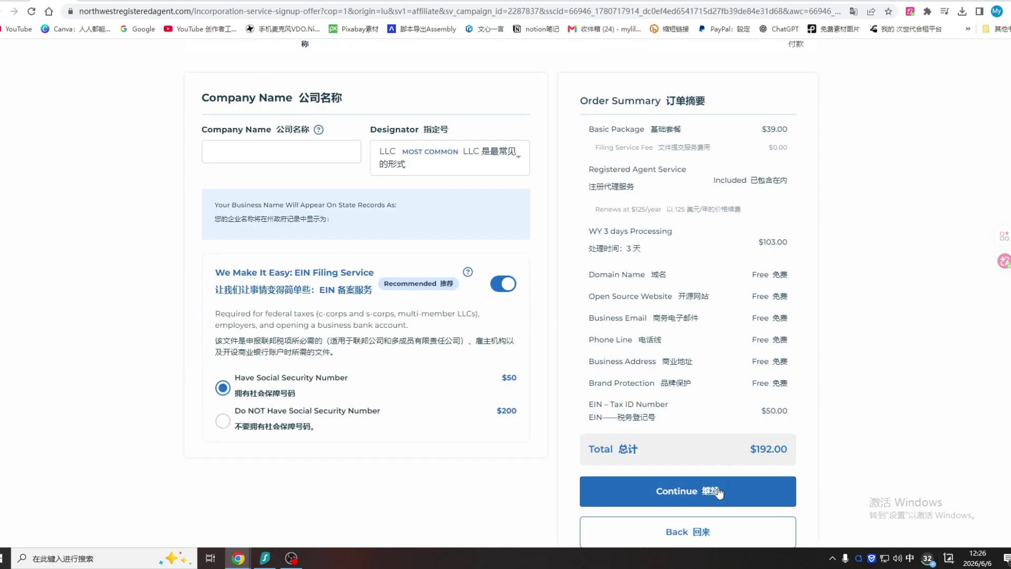
click(707, 491)
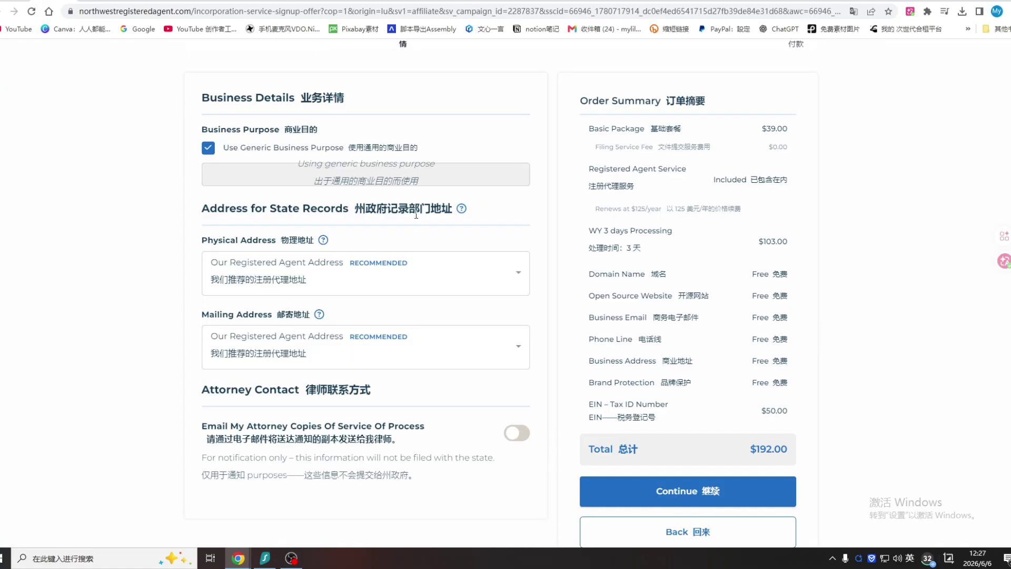
Check the Physical Address options, keep Our Registered Agent Address for both addresses, and continue to Account Creation
scroll(417, 280, down, 3)
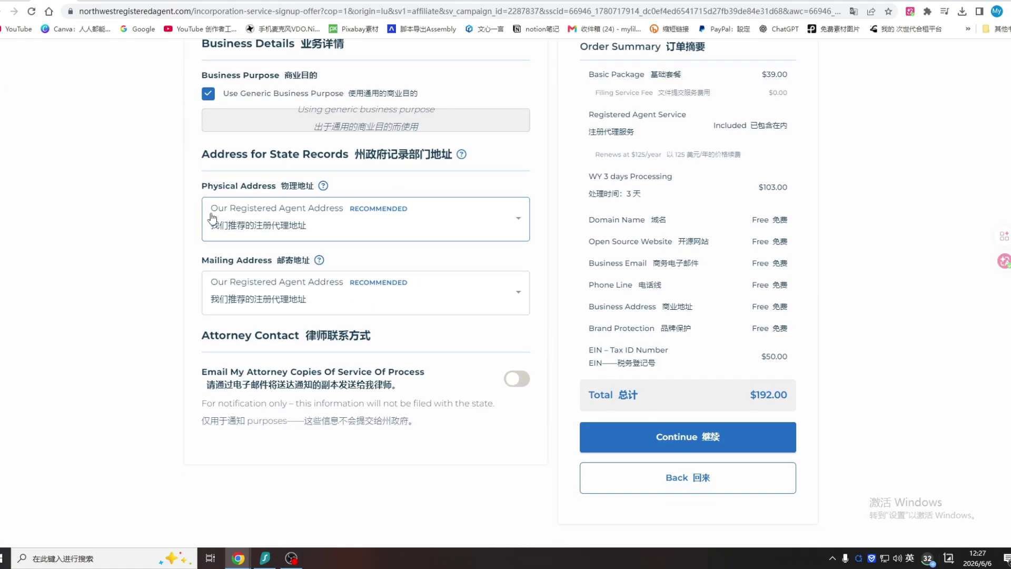
click(218, 212)
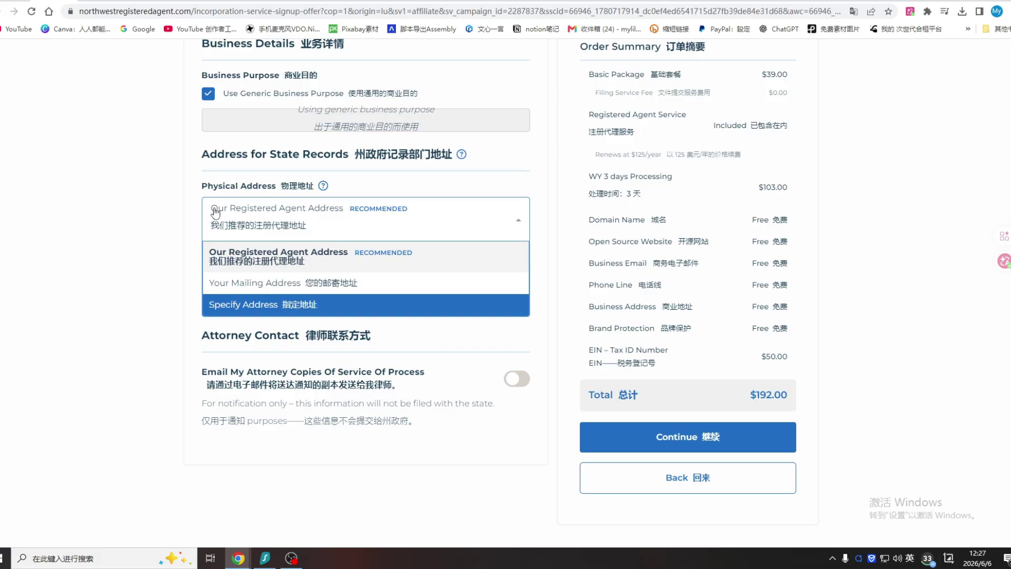
click(334, 236)
scroll(317, 296, down, 1)
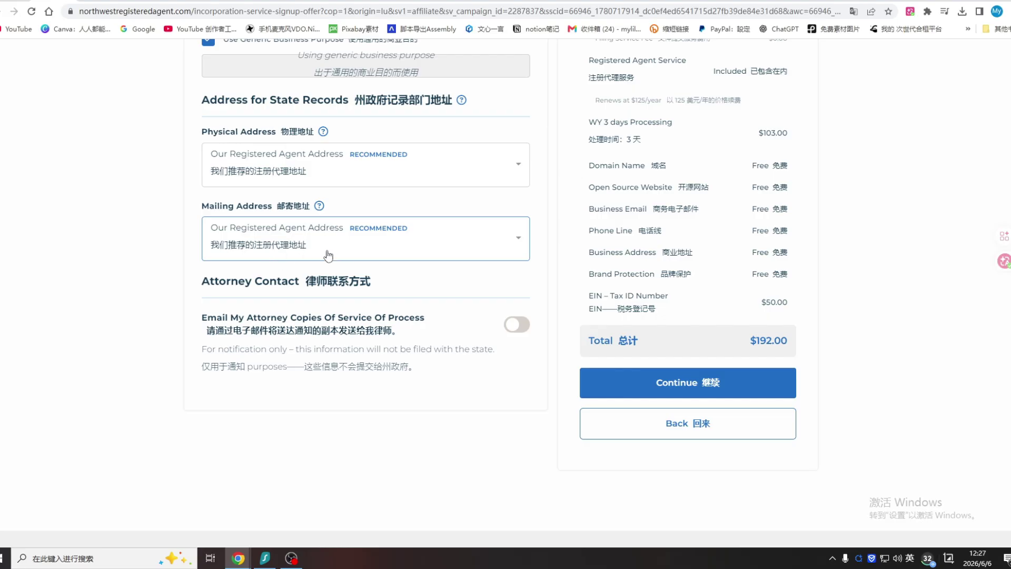
scroll(328, 256, down, 1)
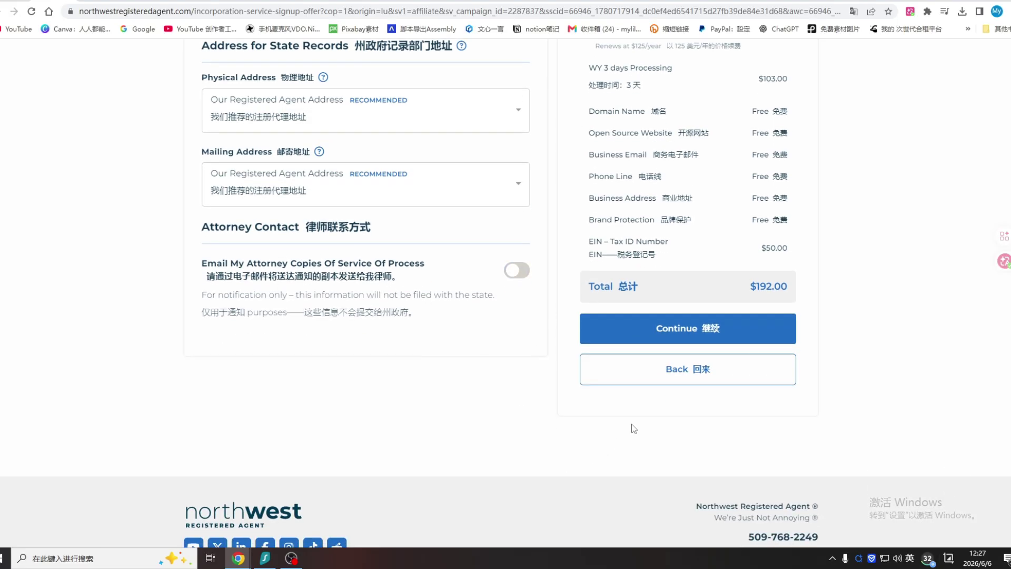
click(727, 329)
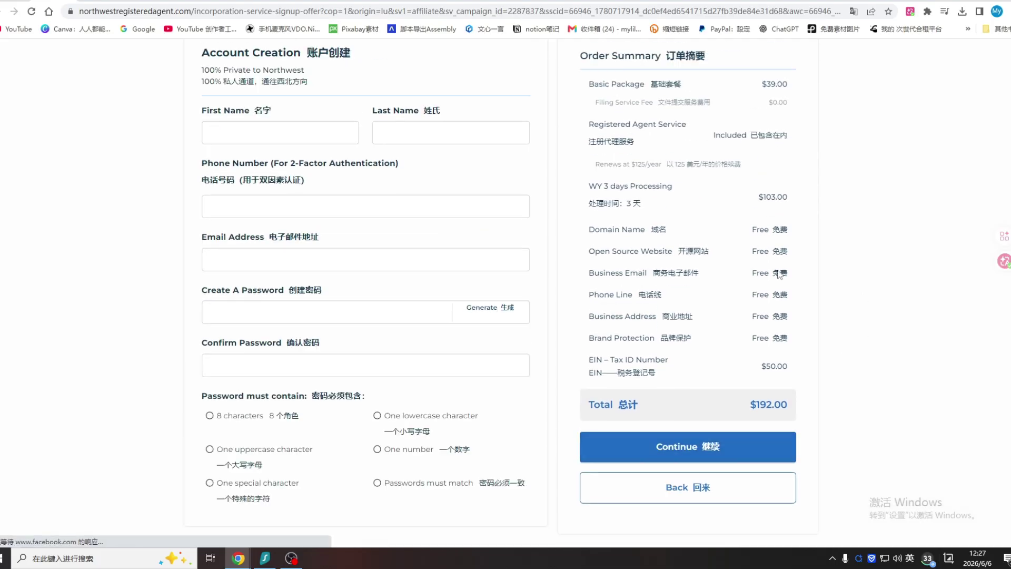
Look over the Account Creation and Company Management forms and proceed to the Recommended Services stage
scroll(353, 150, up, 1)
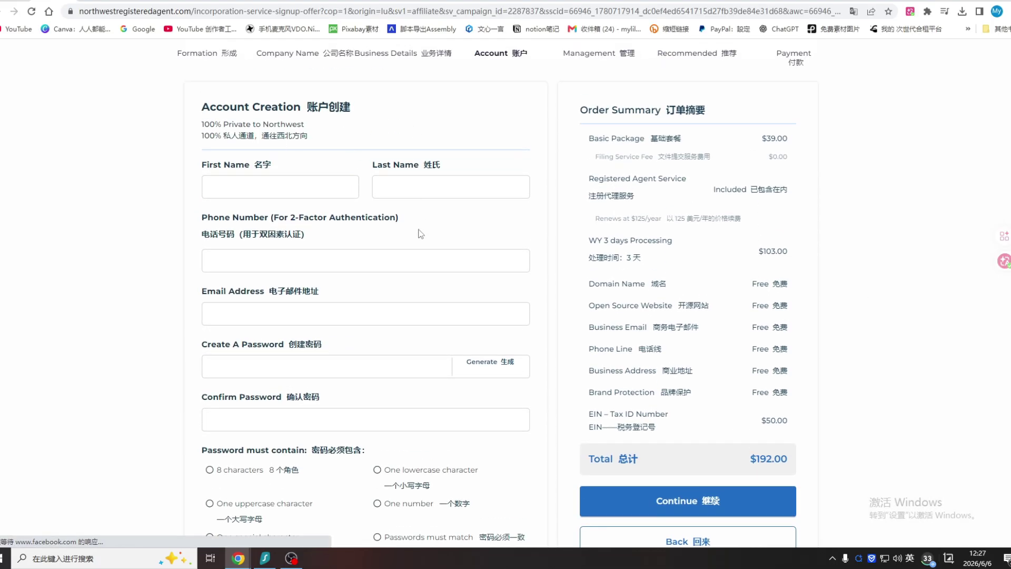
scroll(421, 263, down, 1)
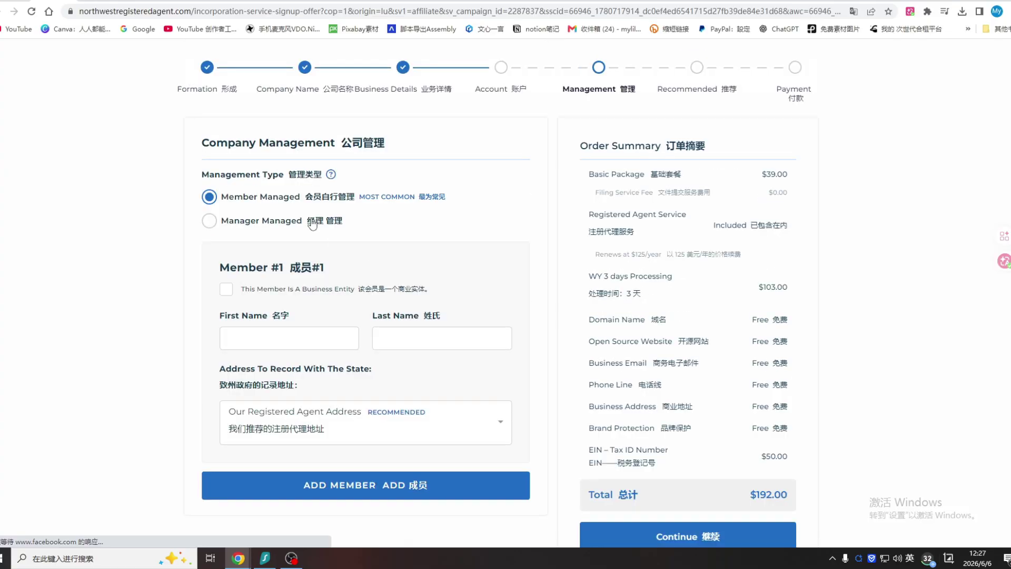
scroll(485, 258, down, 1)
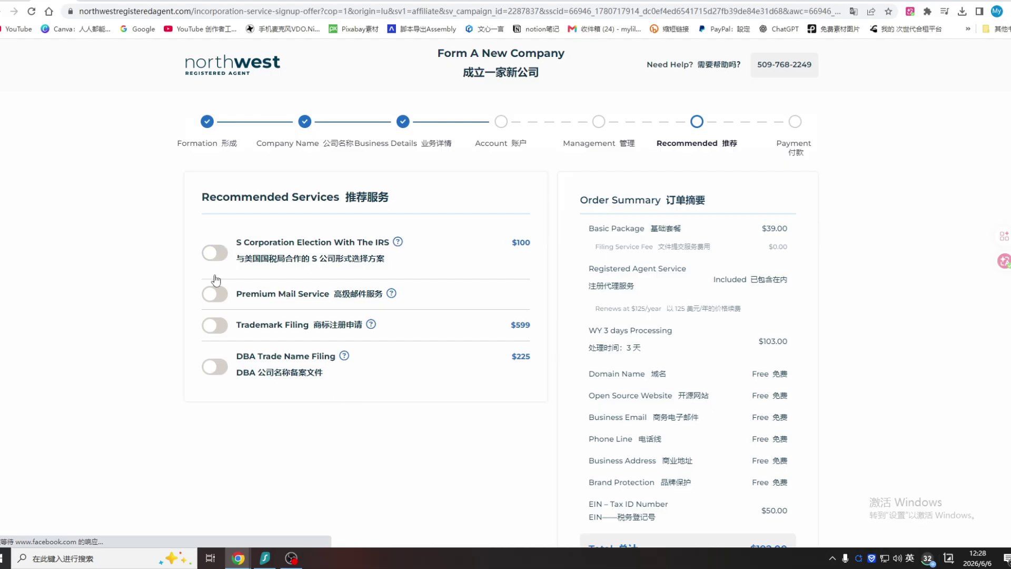
Review the optional Recommended Services and the order summary's Basic Package price, and continue with the order
click(311, 379)
click(311, 379)
scroll(422, 374, down, 2)
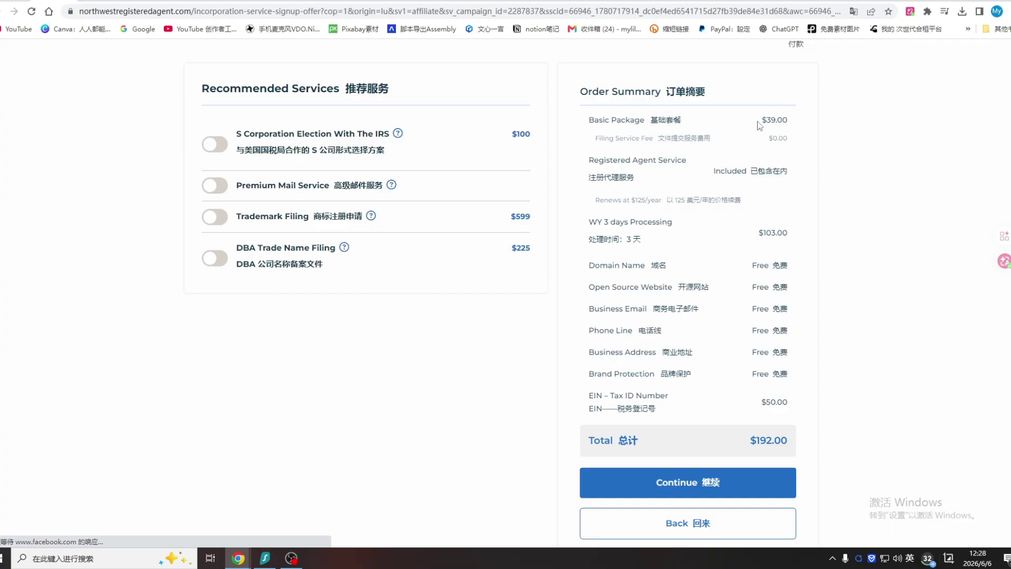
drag(768, 119, 775, 118)
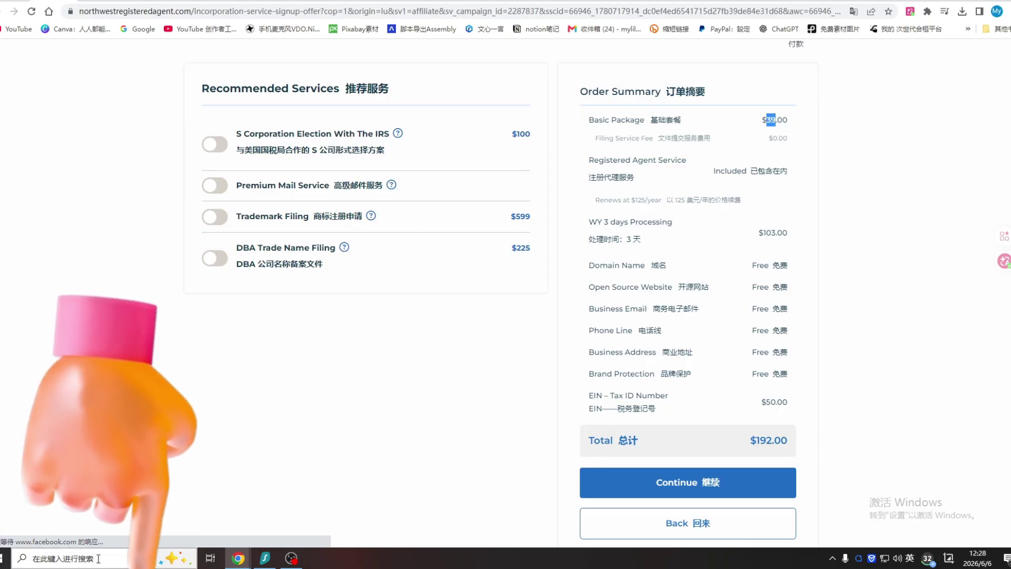
scroll(713, 441, down, 1)
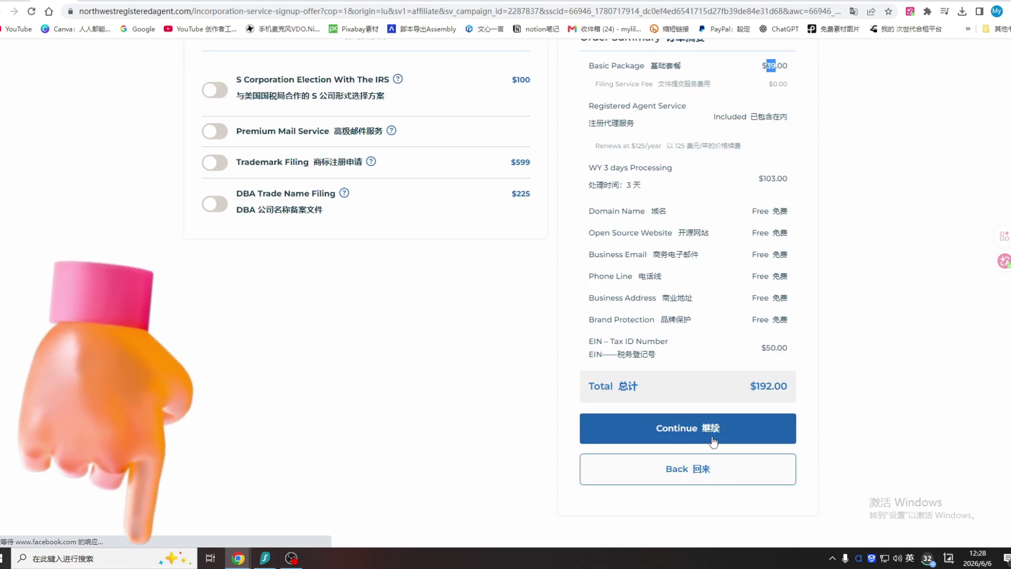
click(713, 442)
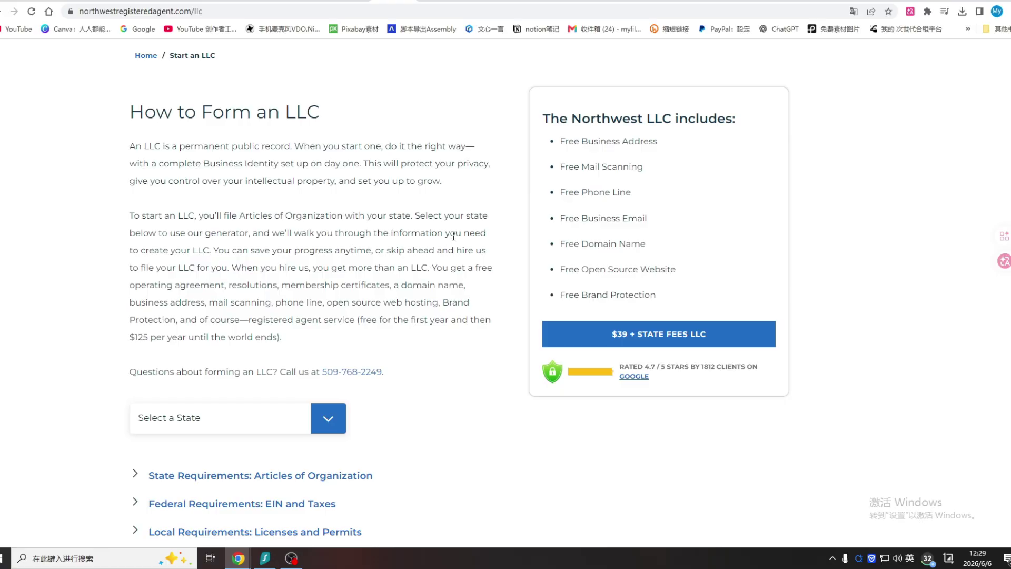
Look over Northwest's How to Form an LLC page again and switch to the Zadarma website
scroll(453, 237, down, 1)
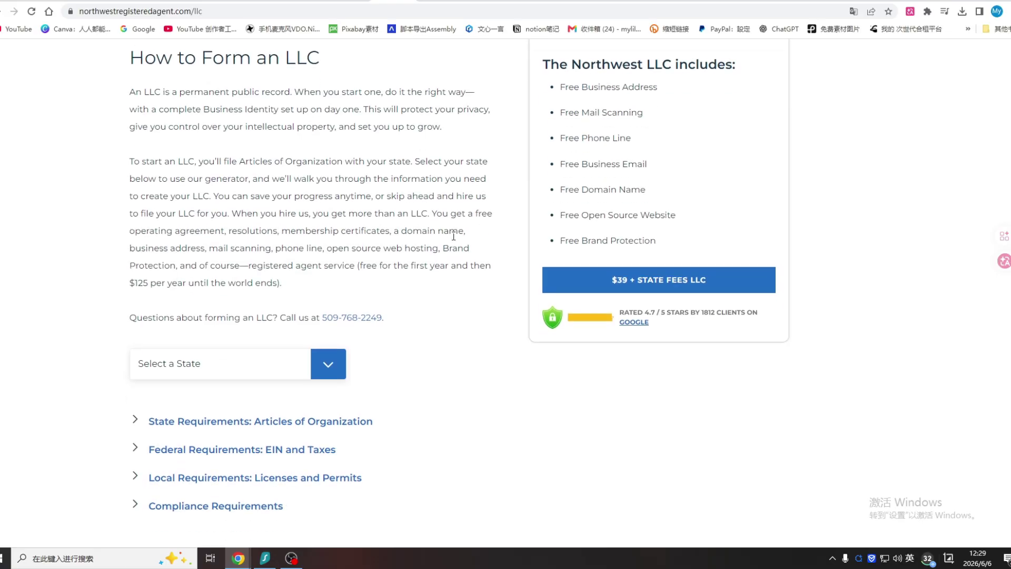
scroll(454, 236, down, 1)
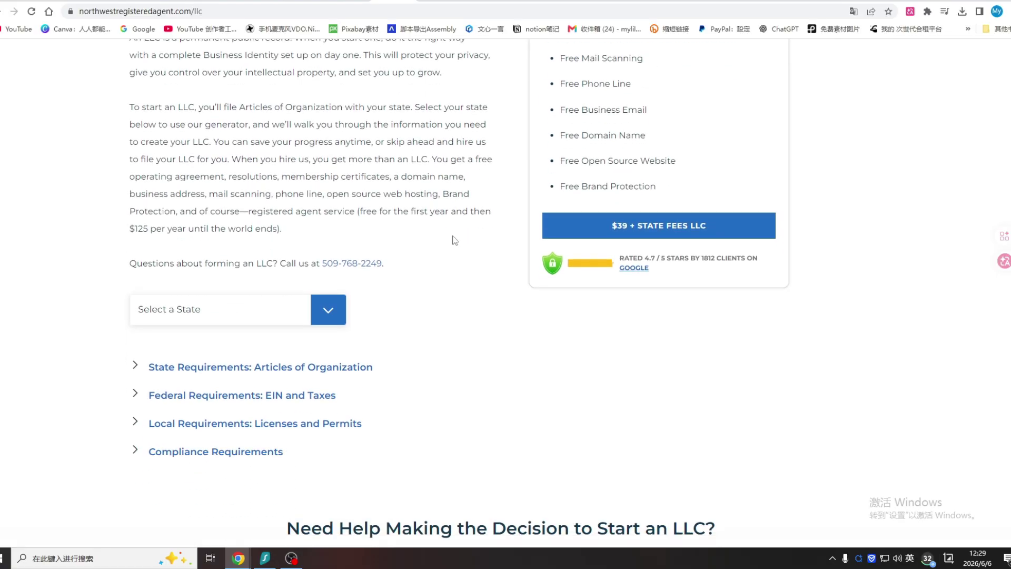
scroll(428, 204, up, 2)
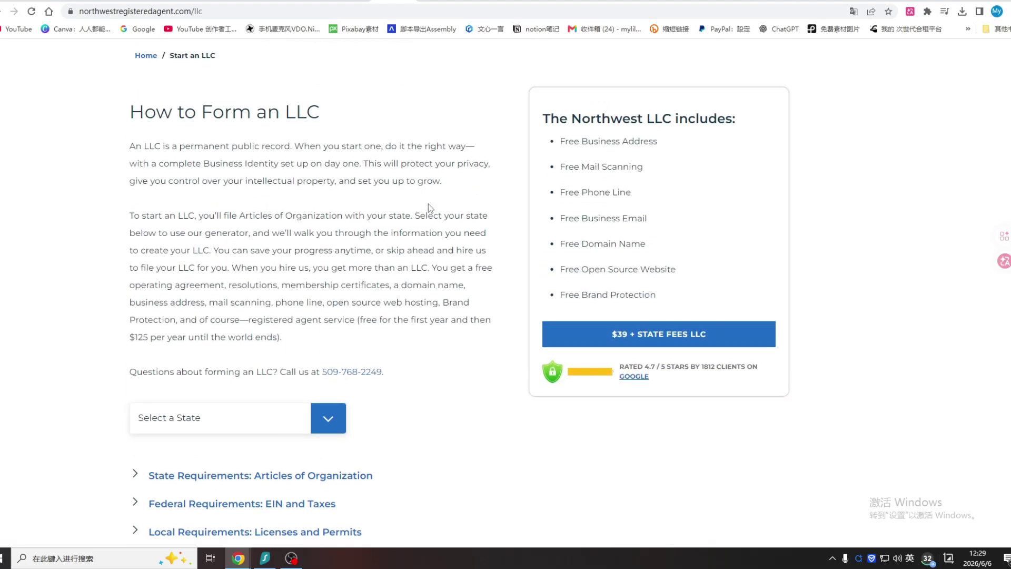
scroll(430, 205, up, 1)
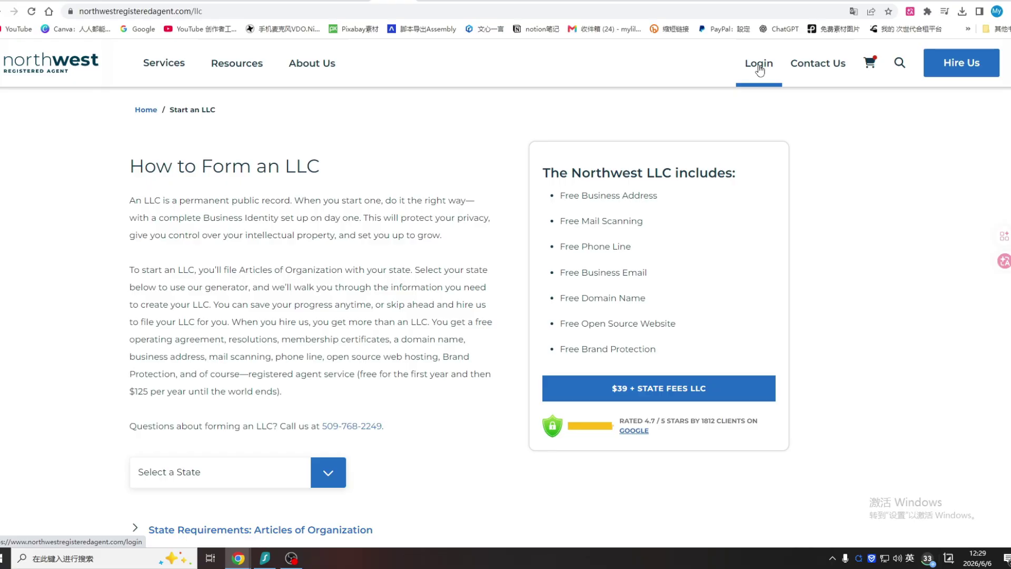
key(ctrl+Tab)
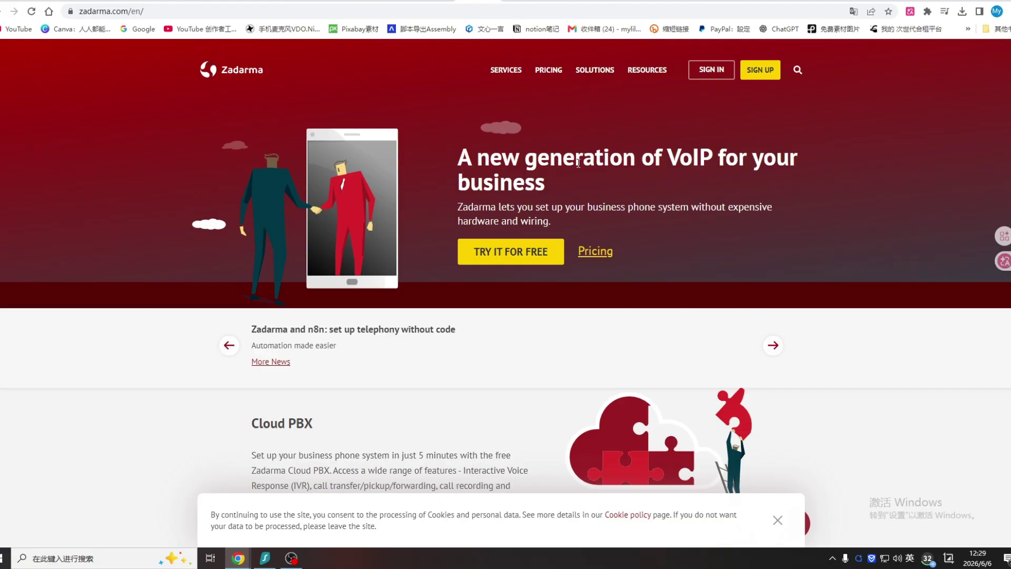
Look over the introduction and Cloud PBX section of the Zadarma homepage
scroll(563, 211, down, 2)
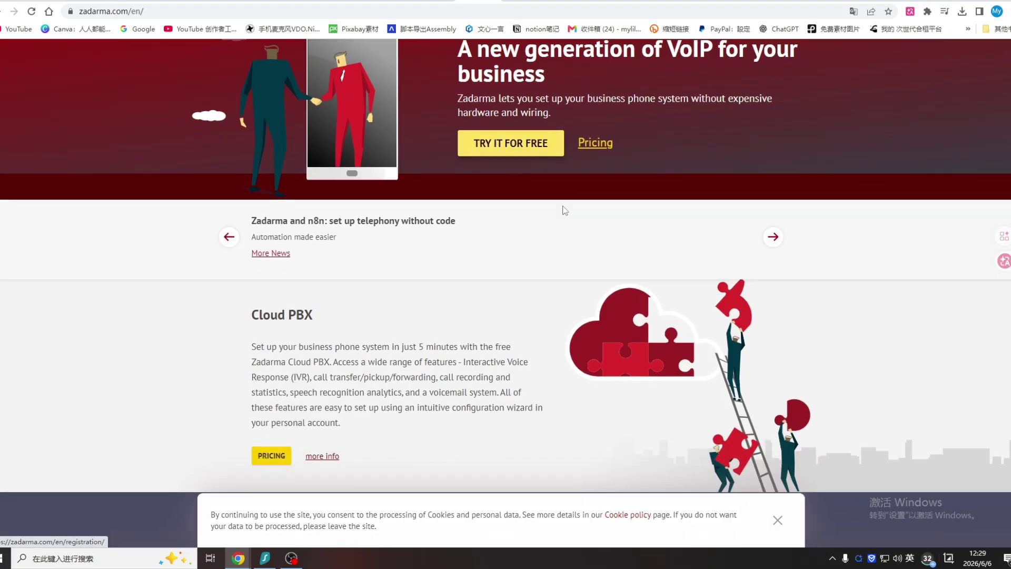
scroll(559, 210, up, 2)
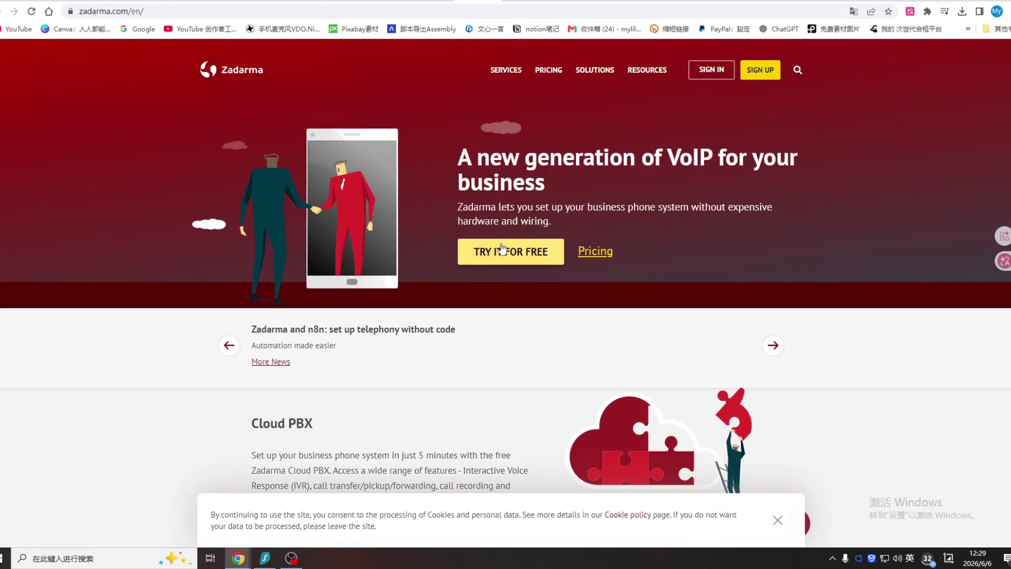
scroll(446, 294, down, 1)
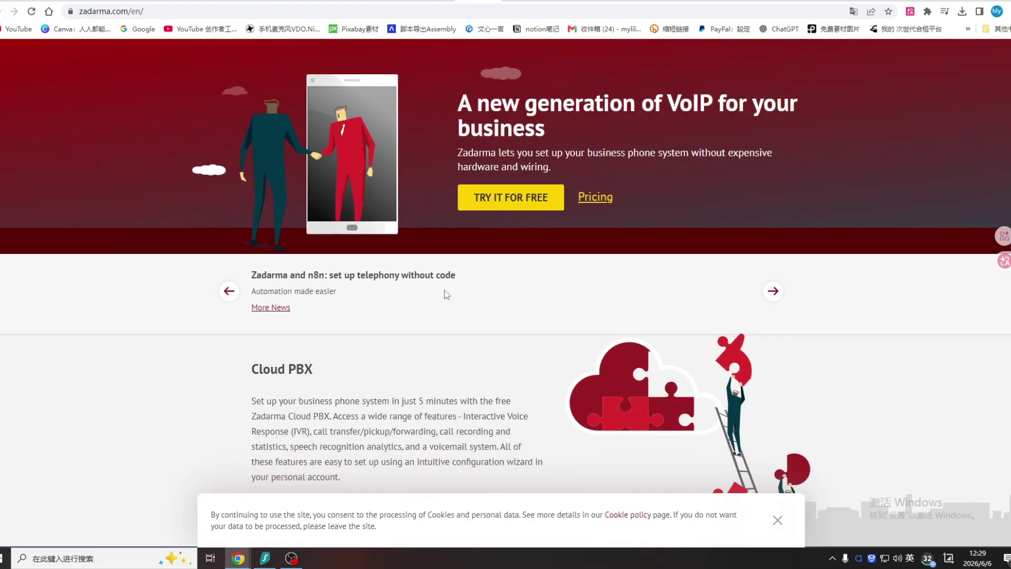
scroll(697, 315, up, 1)
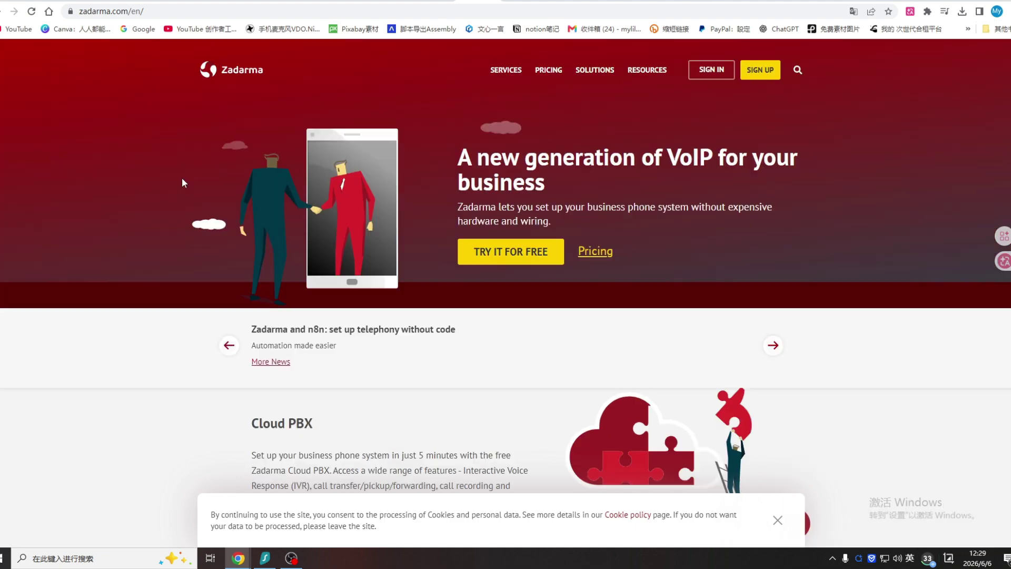
scroll(590, 274, down, 1)
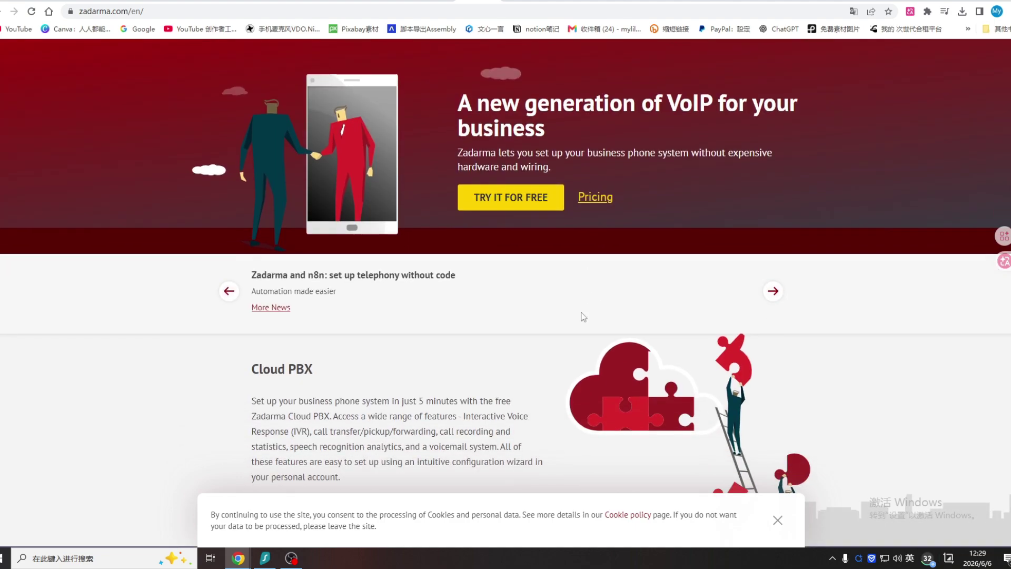
scroll(582, 316, up, 1)
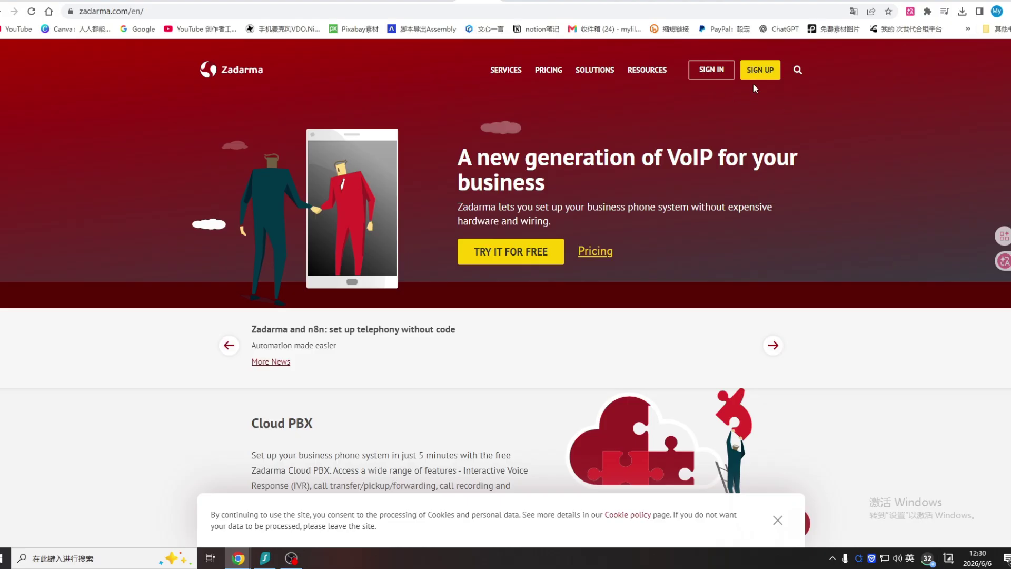
scroll(758, 141, down, 2)
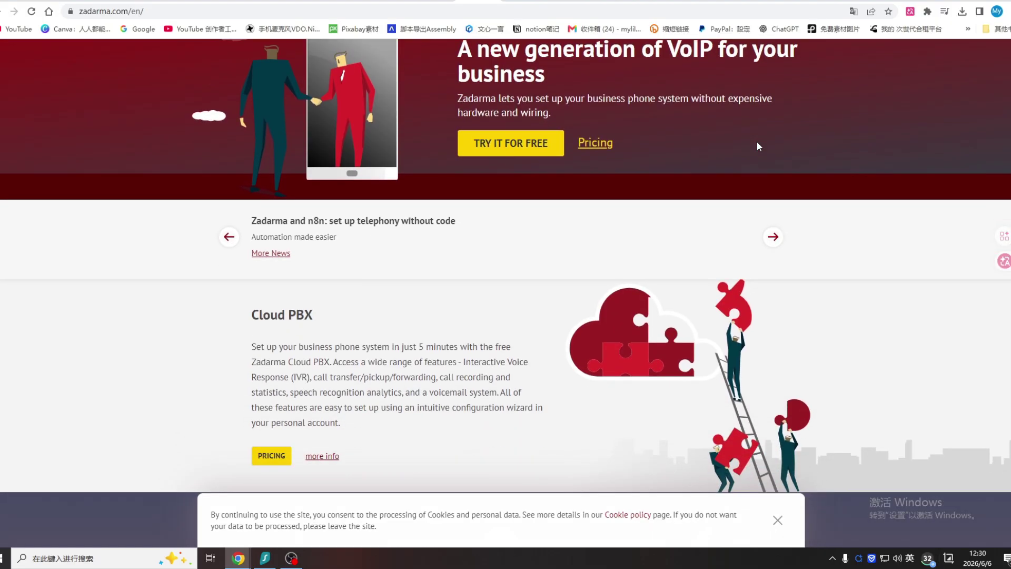
scroll(757, 141, down, 1)
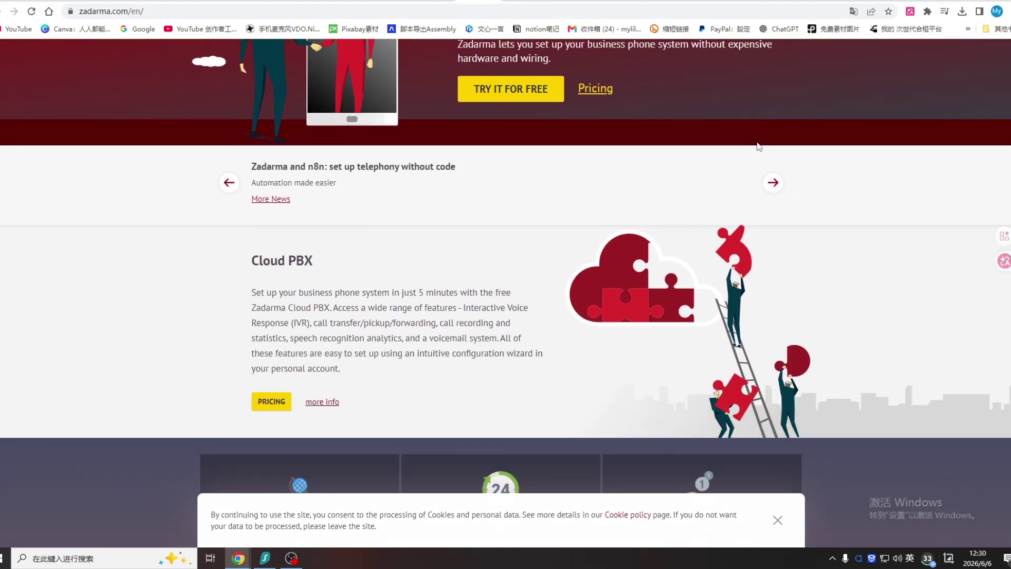
scroll(758, 146, down, 1)
scroll(757, 141, down, 1)
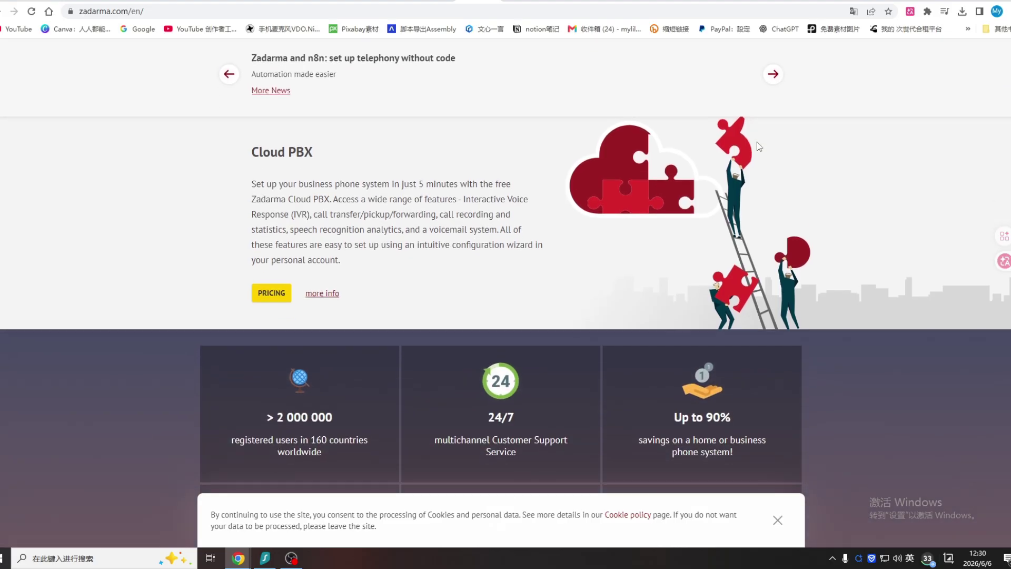
scroll(756, 141, down, 1)
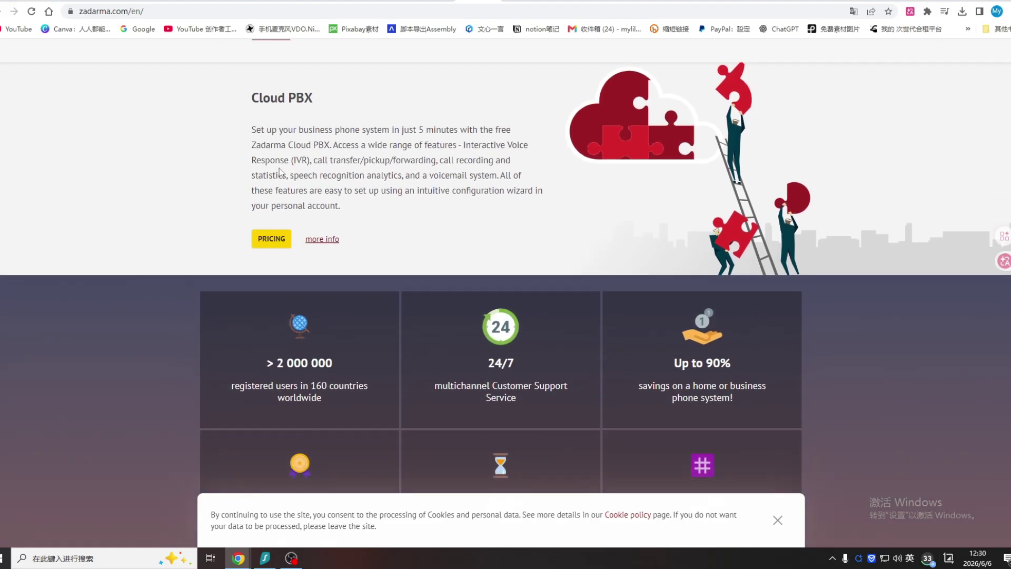
Review Zadarma's service highlights, Virtual Numbers section and supported CRM and messenger integrations
scroll(411, 169, down, 1)
scroll(574, 163, down, 1)
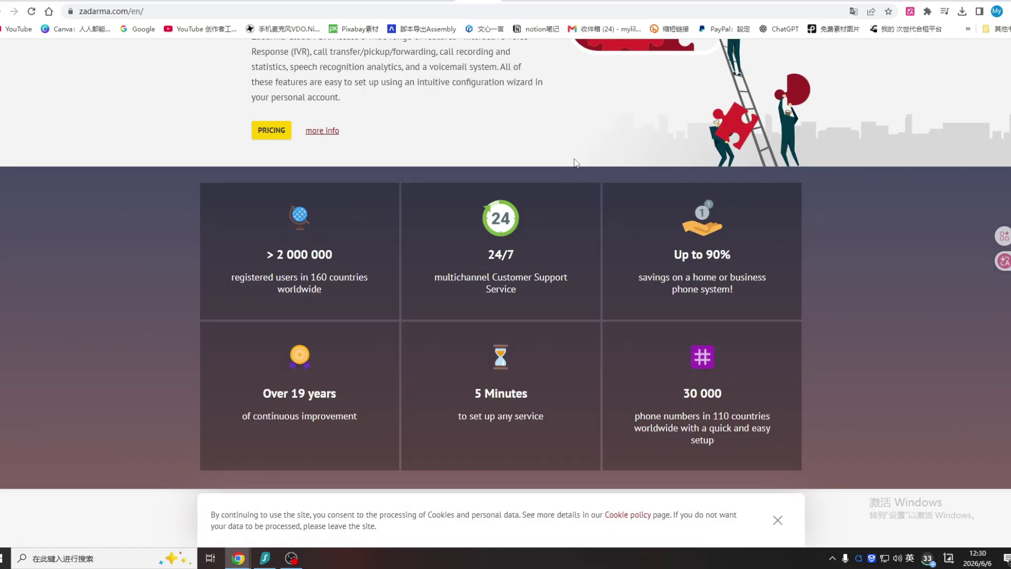
scroll(574, 163, down, 1)
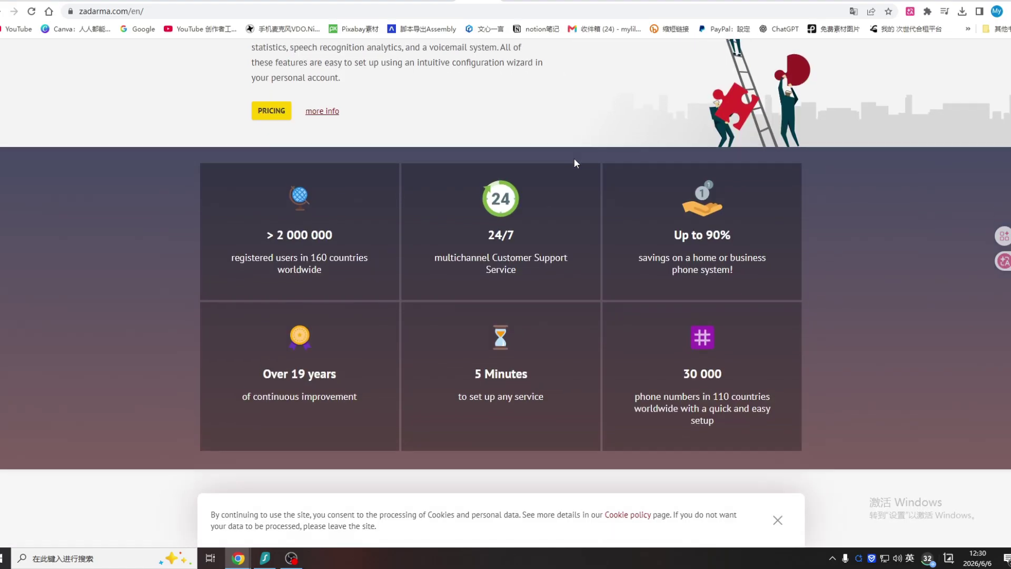
scroll(574, 162, down, 1)
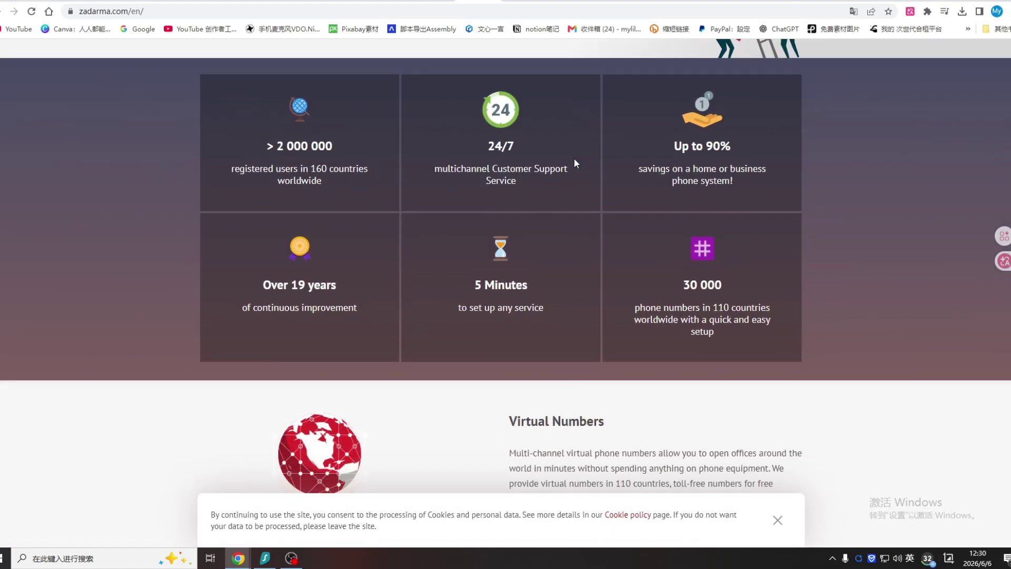
scroll(560, 162, down, 1)
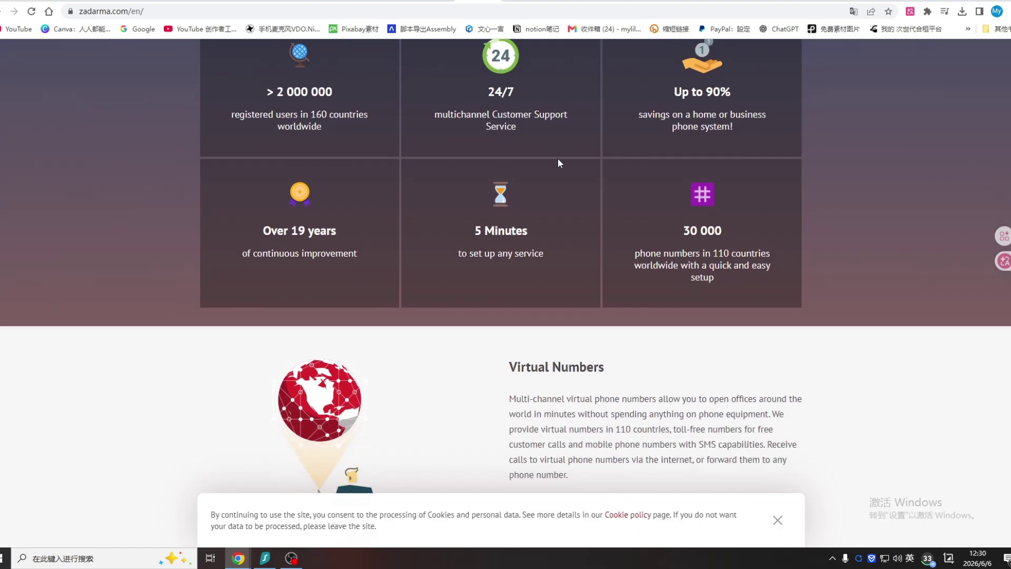
scroll(560, 162, down, 1)
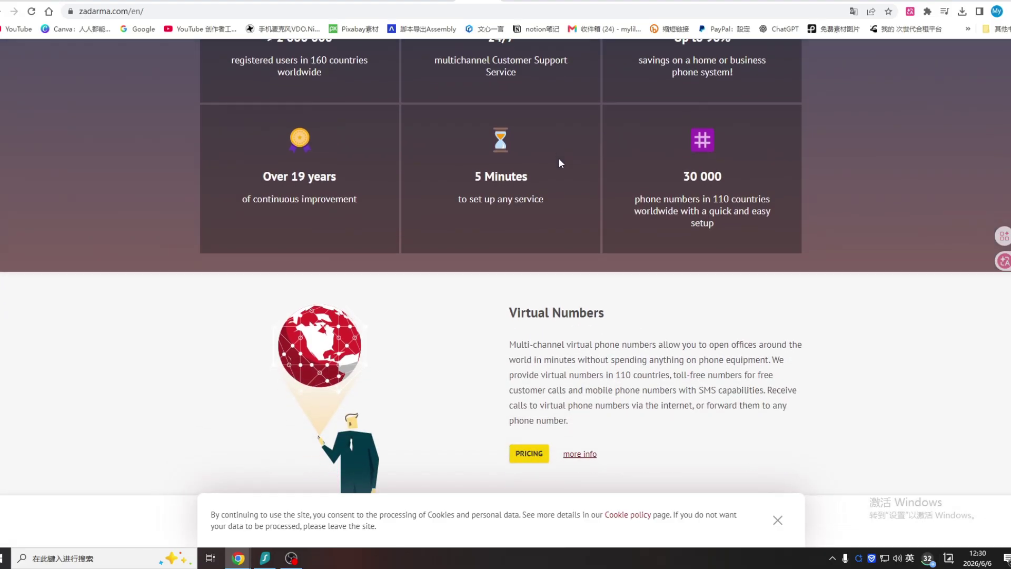
scroll(559, 162, down, 1)
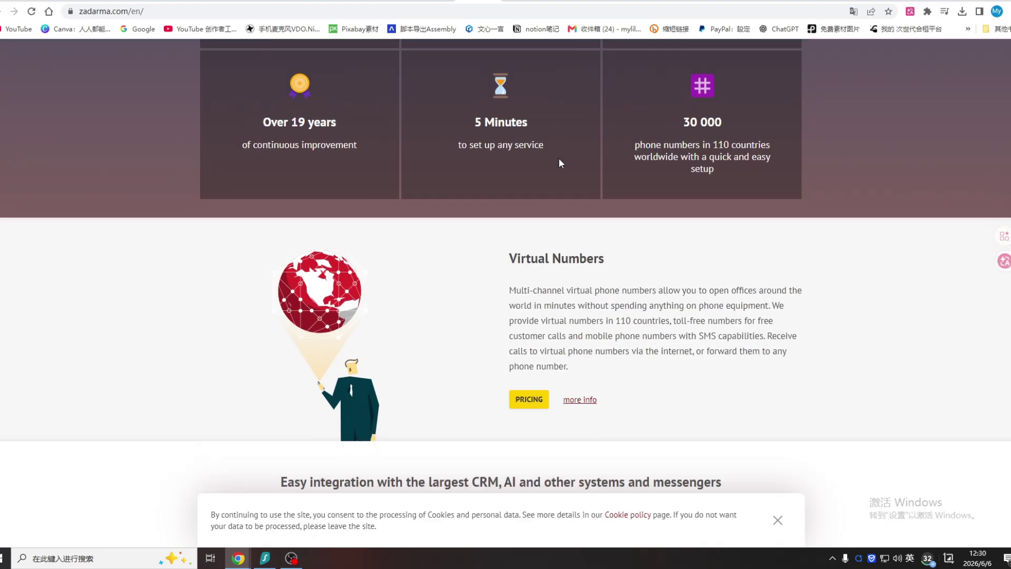
scroll(614, 255, down, 2)
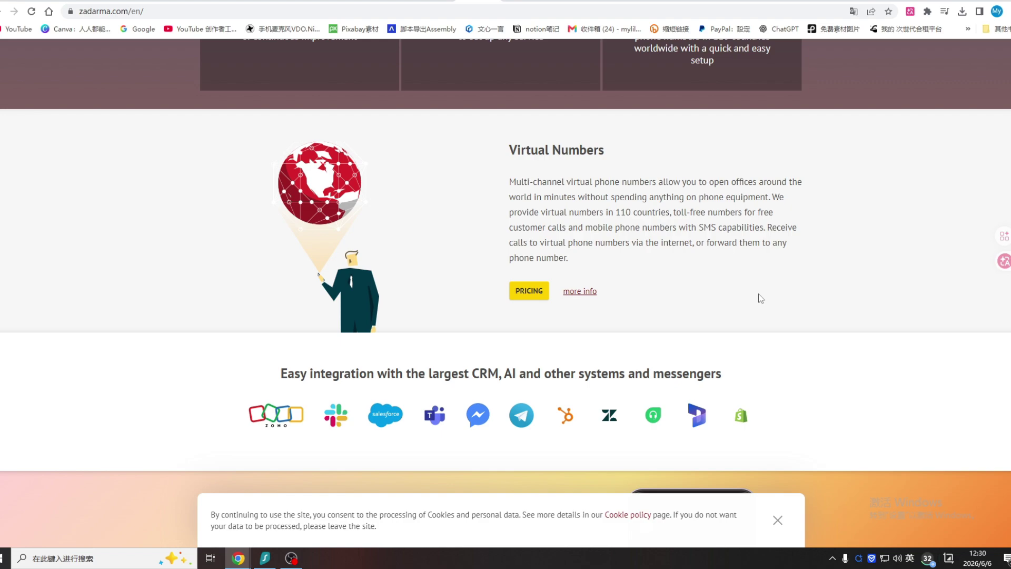
Switch to the Fiverr ITIN application gig and look over its seller details and Basic package
scroll(760, 298, down, 1)
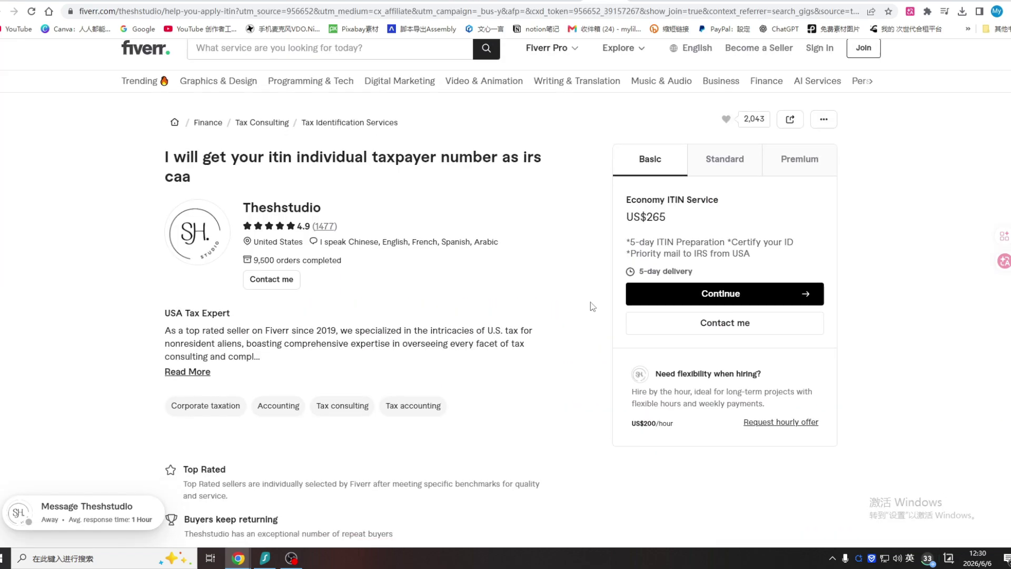
scroll(590, 303, down, 1)
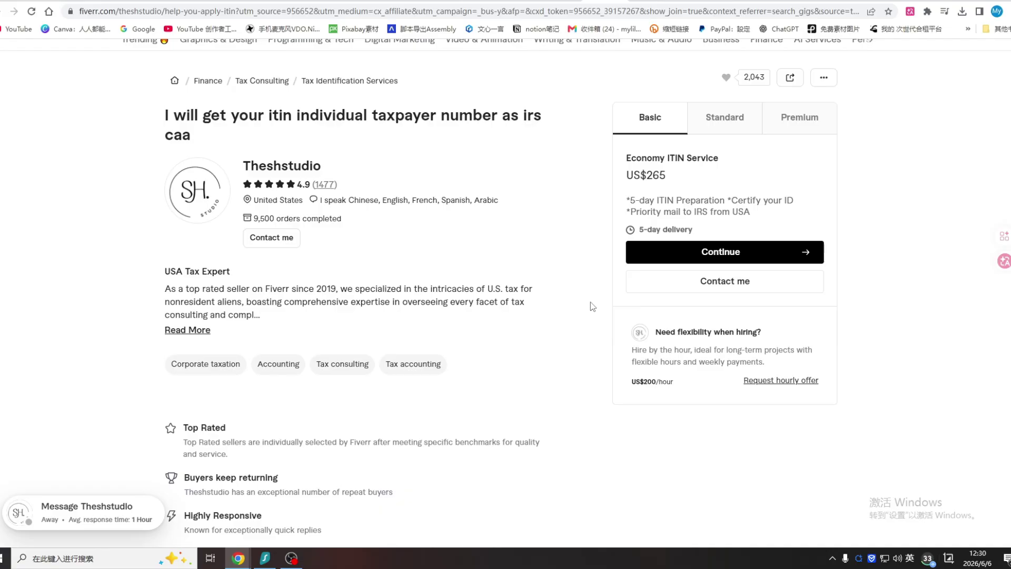
scroll(590, 305, down, 1)
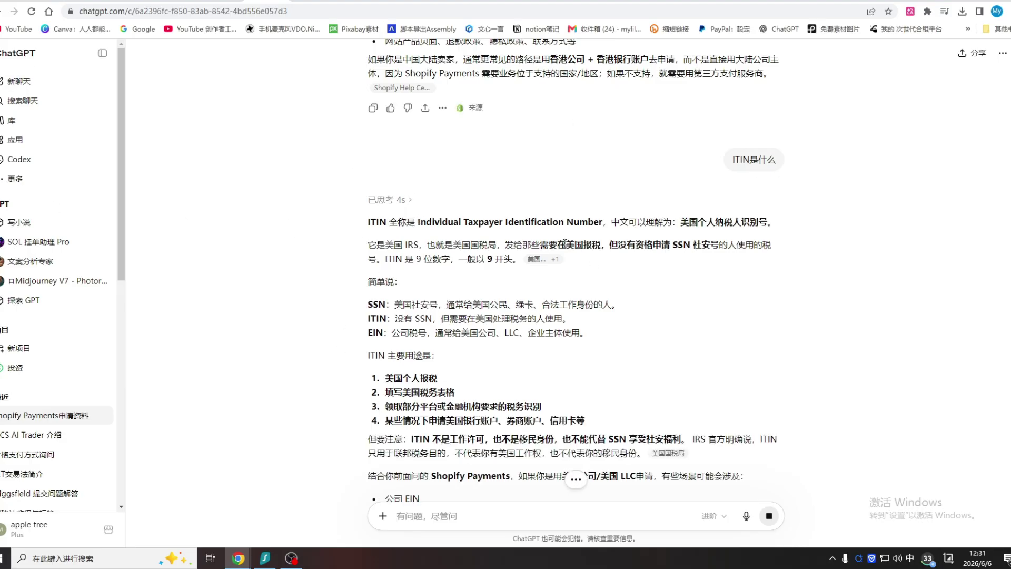
Switch to ChatGPT and read its answer to "ITIN是什么", including its uses and relevance to Shopify Payments
scroll(554, 261, up, 2)
scroll(554, 261, down, 3)
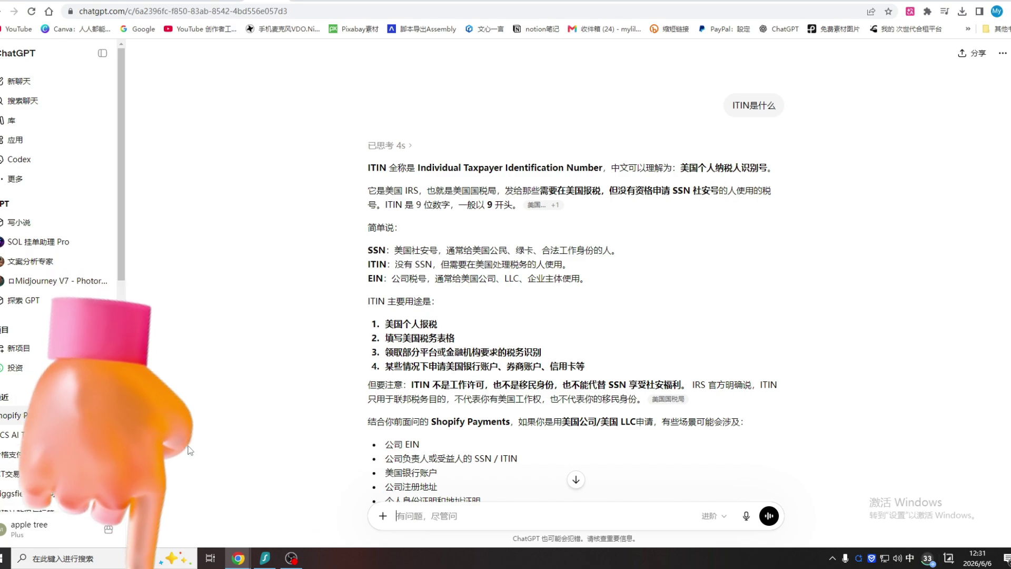
scroll(204, 445, down, 2)
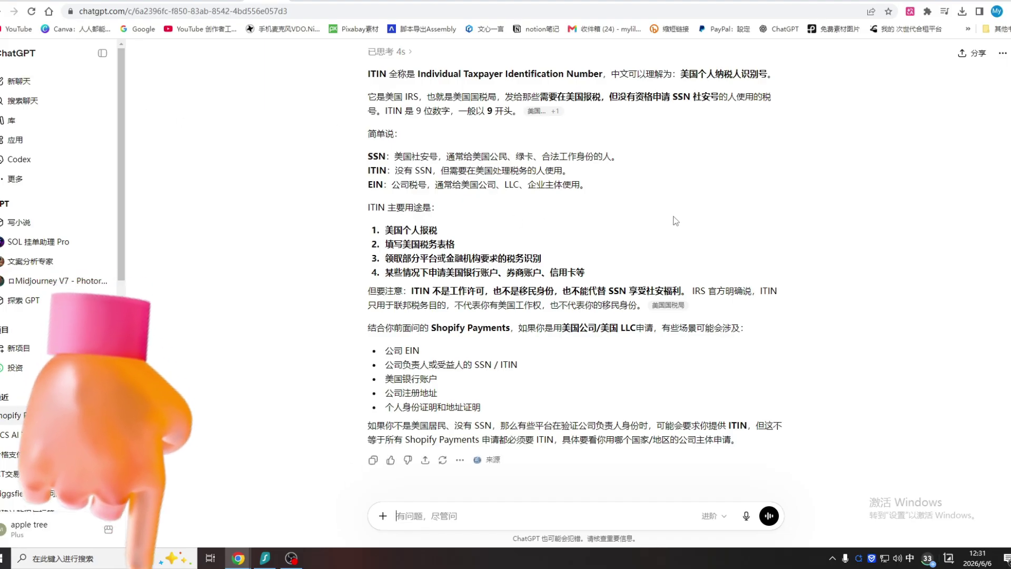
scroll(675, 246, up, 1)
scroll(675, 246, up, 3)
scroll(653, 232, down, 4)
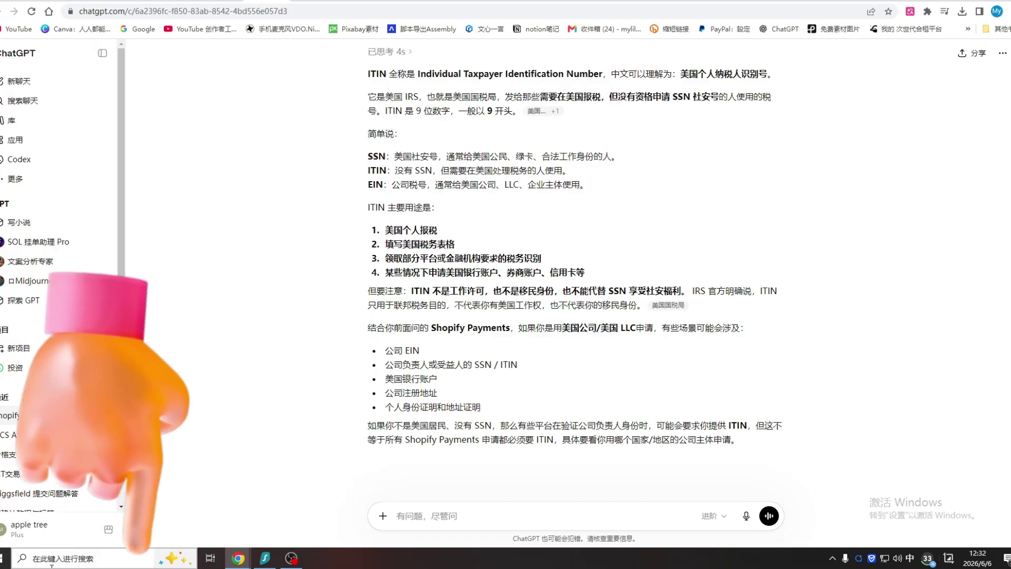
scroll(670, 240, up, 3)
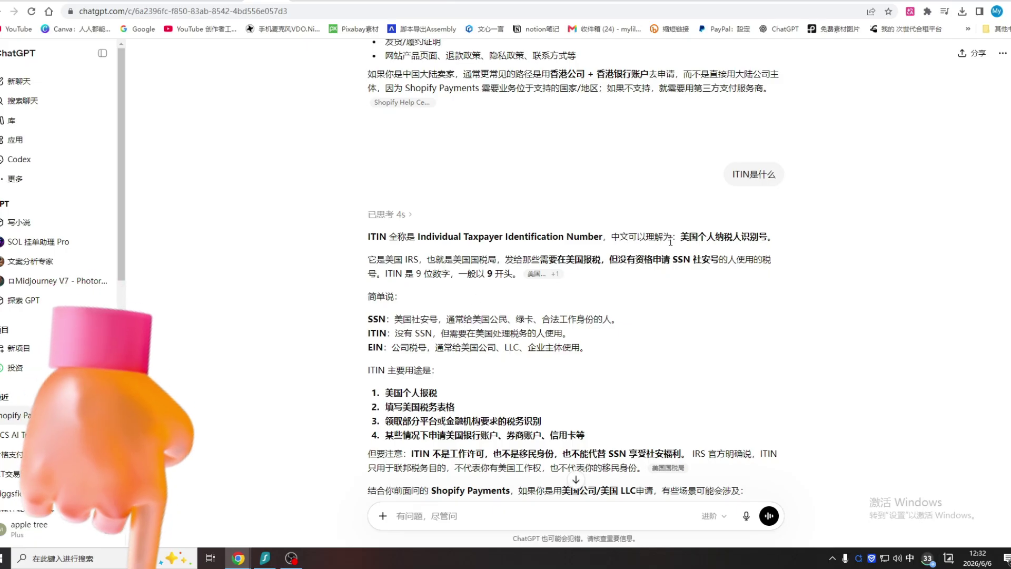
Highlight the Chinese meaning of ITIN and the SSN and ITIN explanations in ChatGPT's answer, and clear the selection
drag(681, 237, 776, 234)
scroll(402, 261, down, 1)
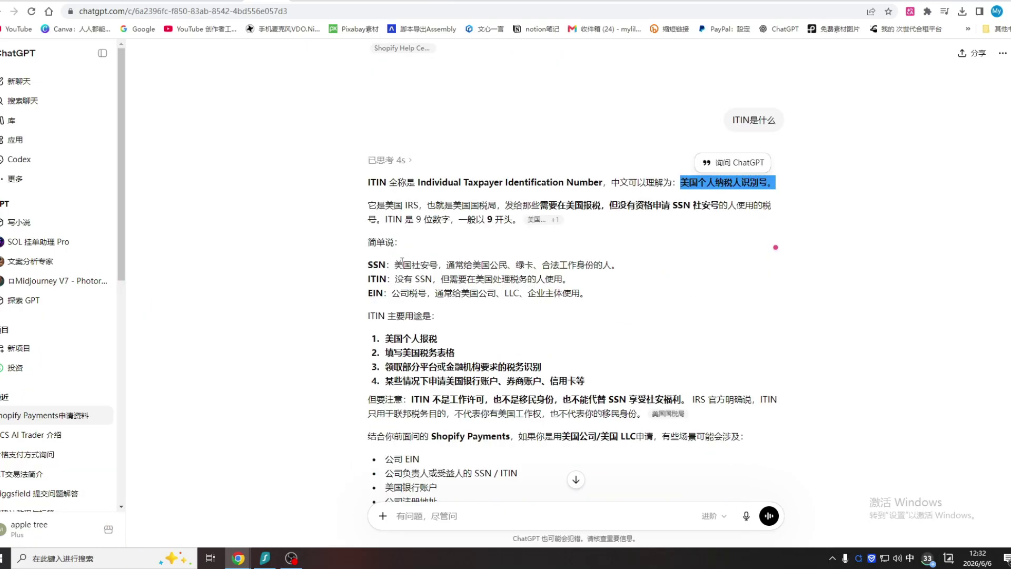
drag(368, 265, 442, 263)
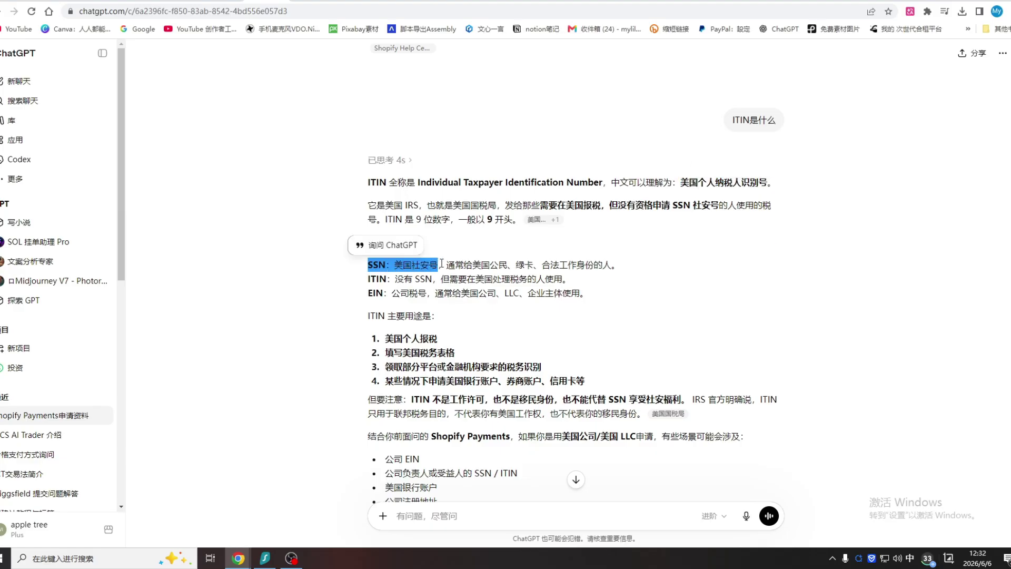
drag(368, 279, 627, 286)
click(628, 286)
scroll(630, 287, down, 2)
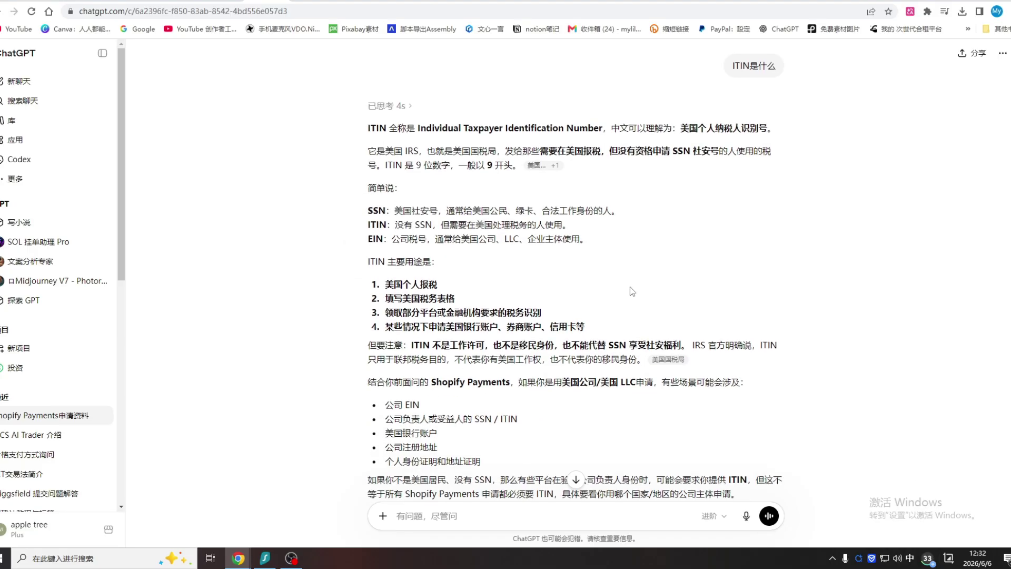
Return to the Fiverr ITIN gig and highlight the word "itin" in its title
scroll(631, 291, down, 1)
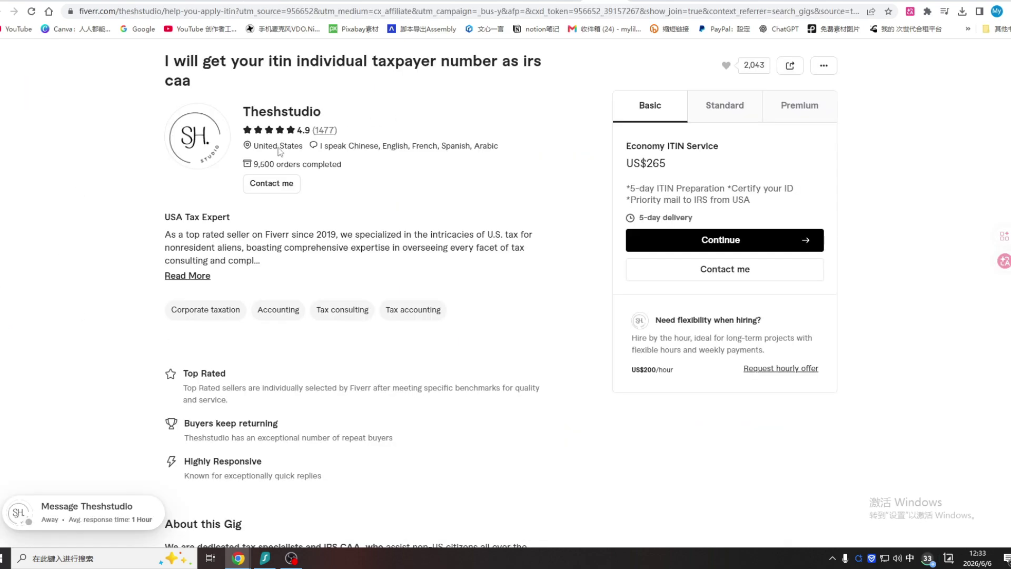
scroll(304, 241, up, 2)
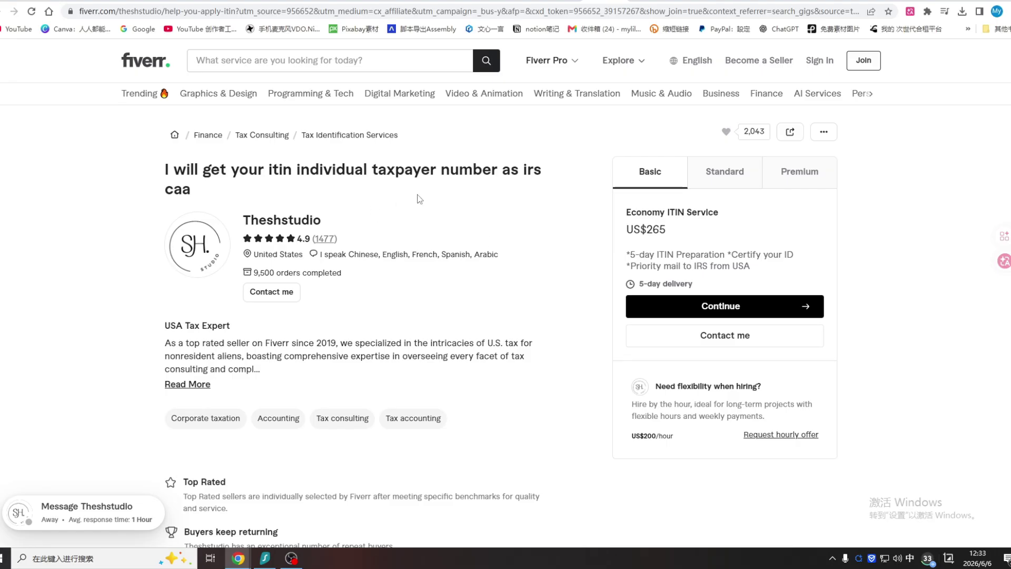
drag(268, 171, 293, 168)
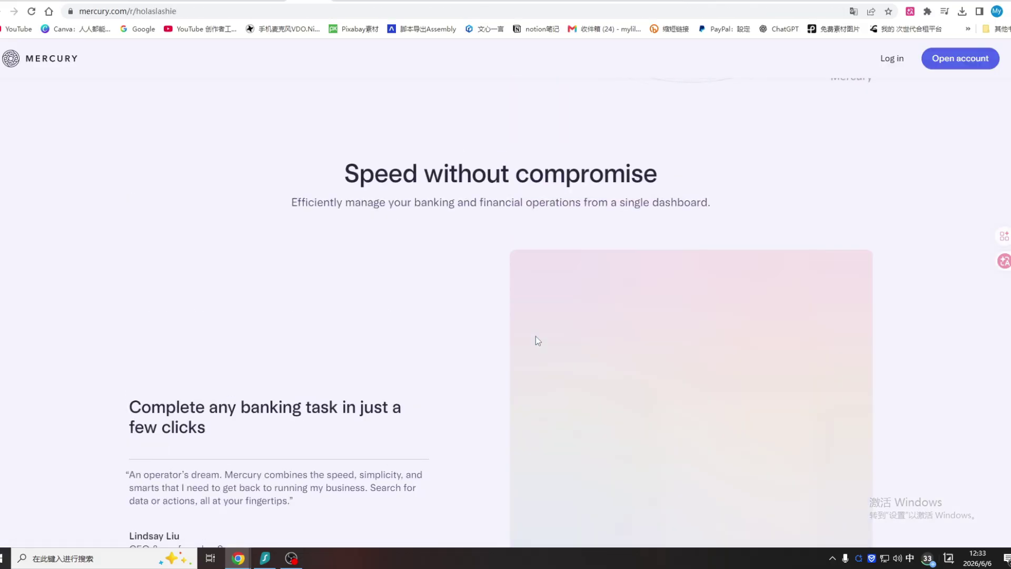
Switch to the Mercury referral page and review its business banking offer and the overview of its financial services
scroll(536, 336, up, 15)
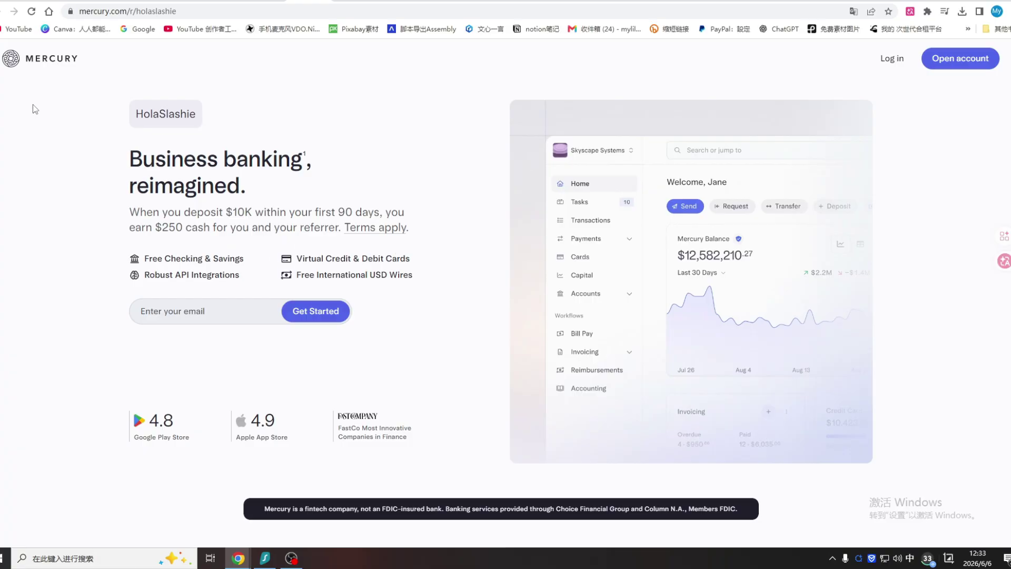
scroll(471, 235, down, 1)
scroll(467, 274, down, 1)
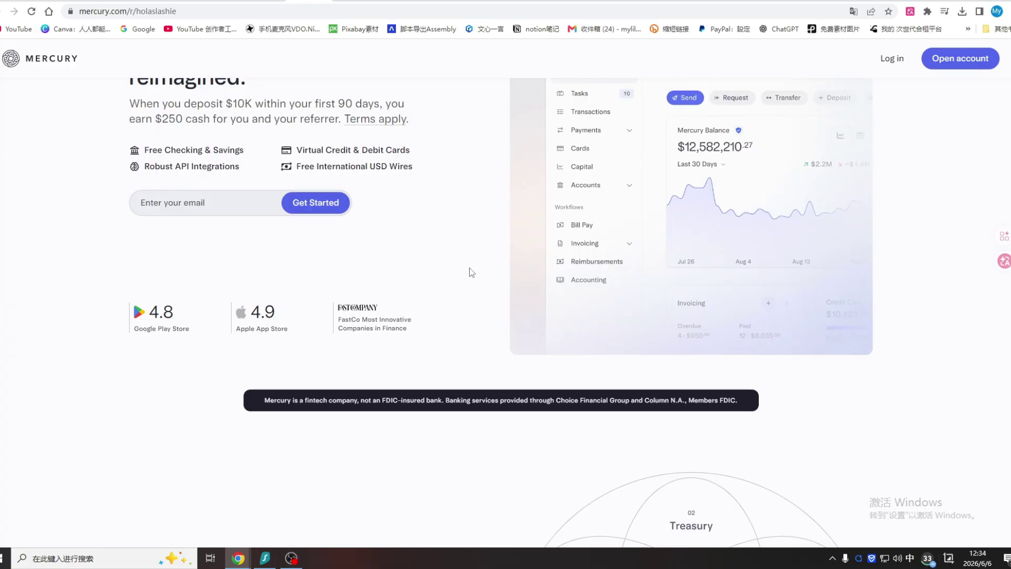
scroll(472, 272, down, 2)
scroll(471, 272, down, 2)
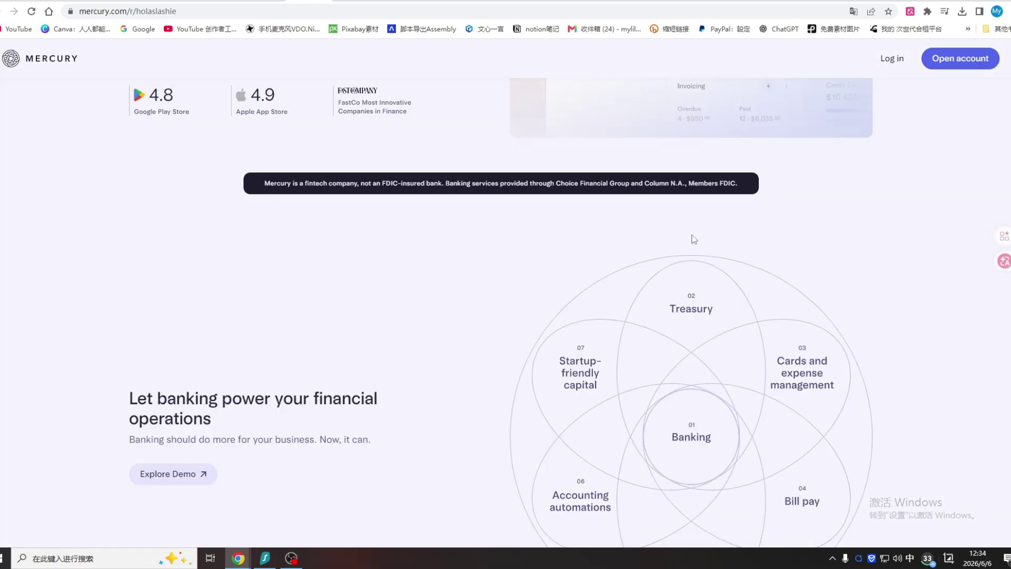
scroll(693, 238, down, 1)
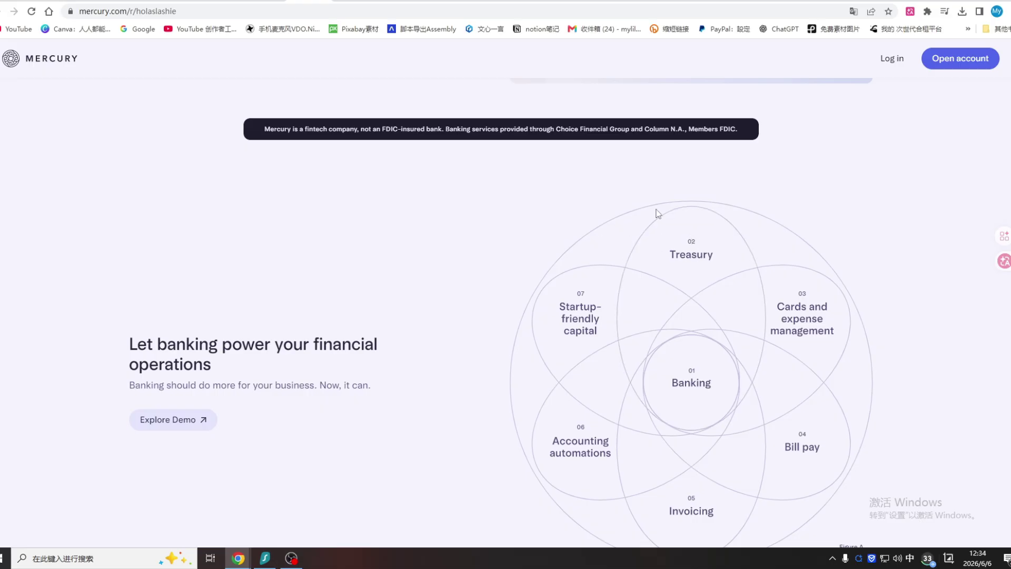
scroll(657, 214, down, 1)
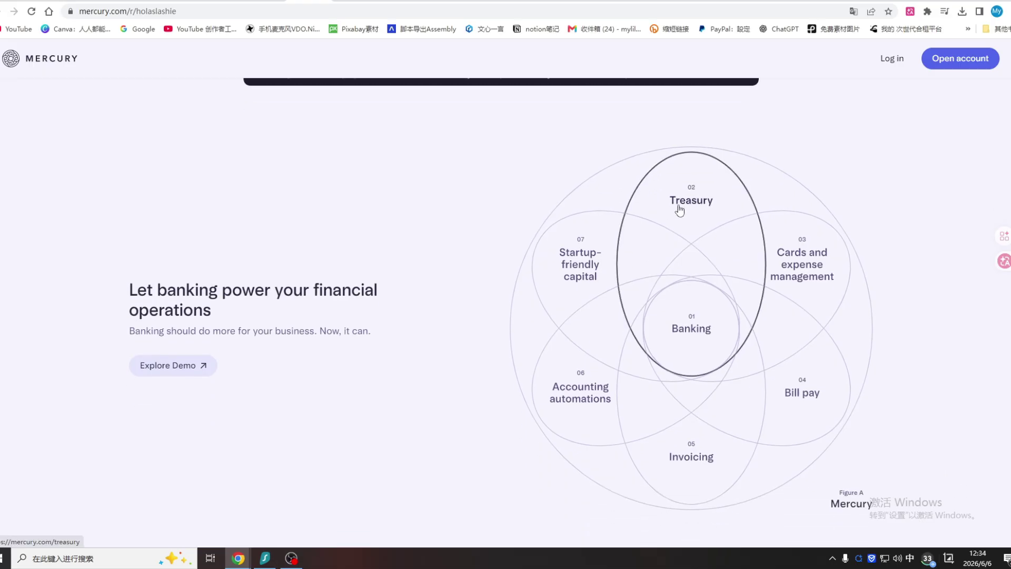
Examine Mercury's diagram of financial services, from Banking and Treasury to Invoicing and Accounting automations
scroll(680, 211, down, 1)
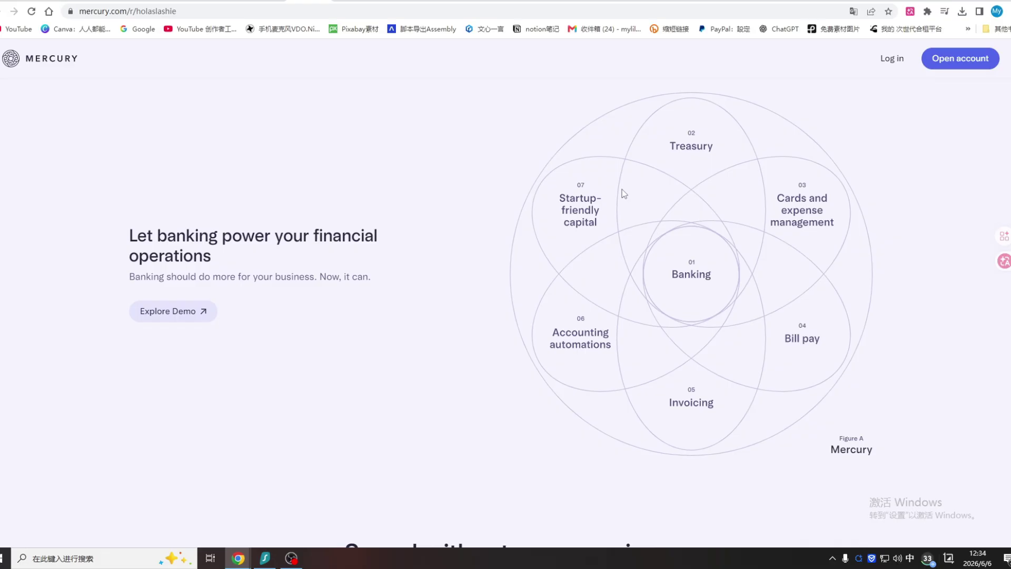
scroll(624, 194, down, 1)
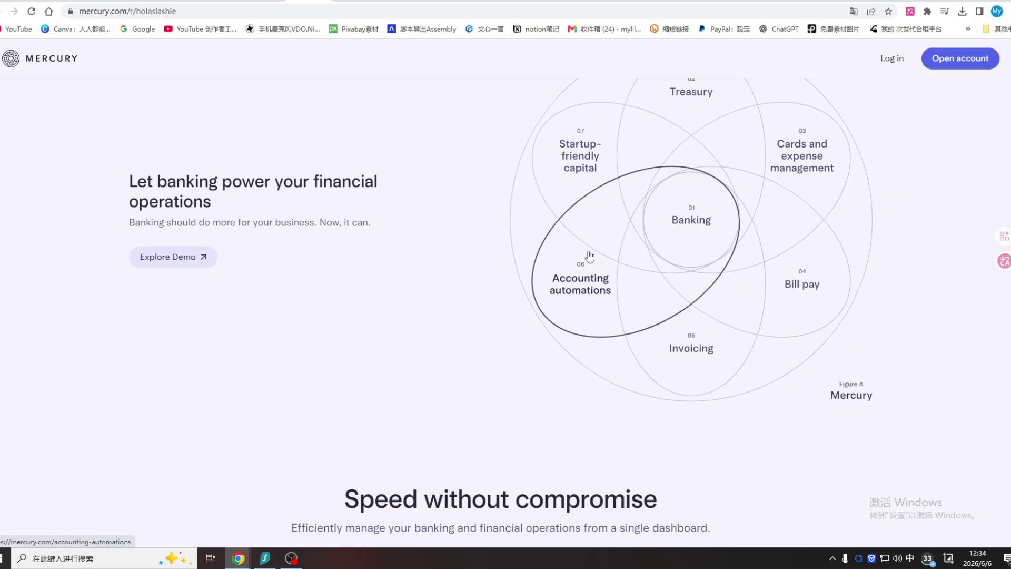
scroll(587, 258, down, 1)
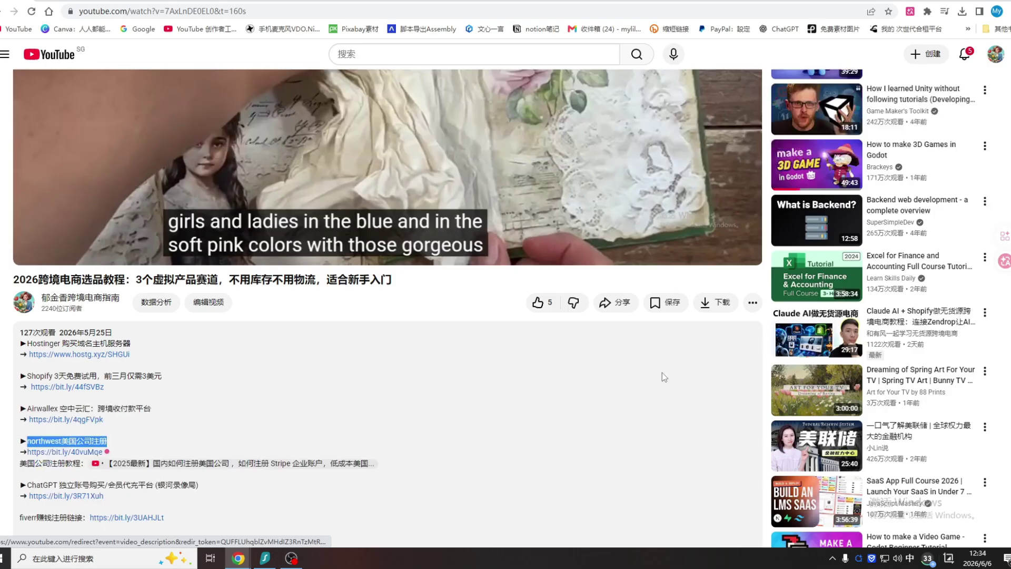
Go from the YouTube video page to the channel's video list and search the channel for "EIN"
scroll(662, 372, up, 5)
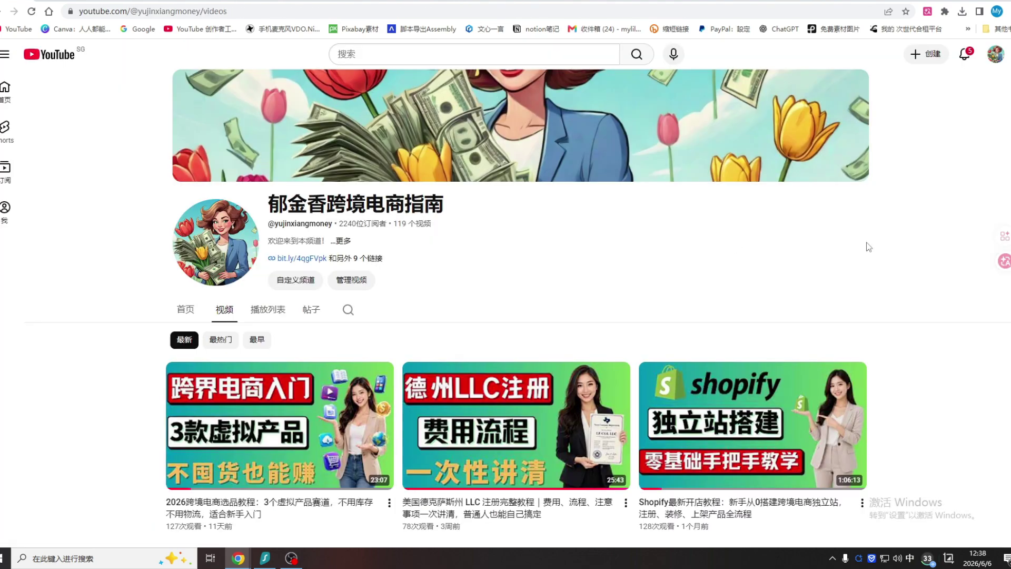
scroll(514, 308, down, 1)
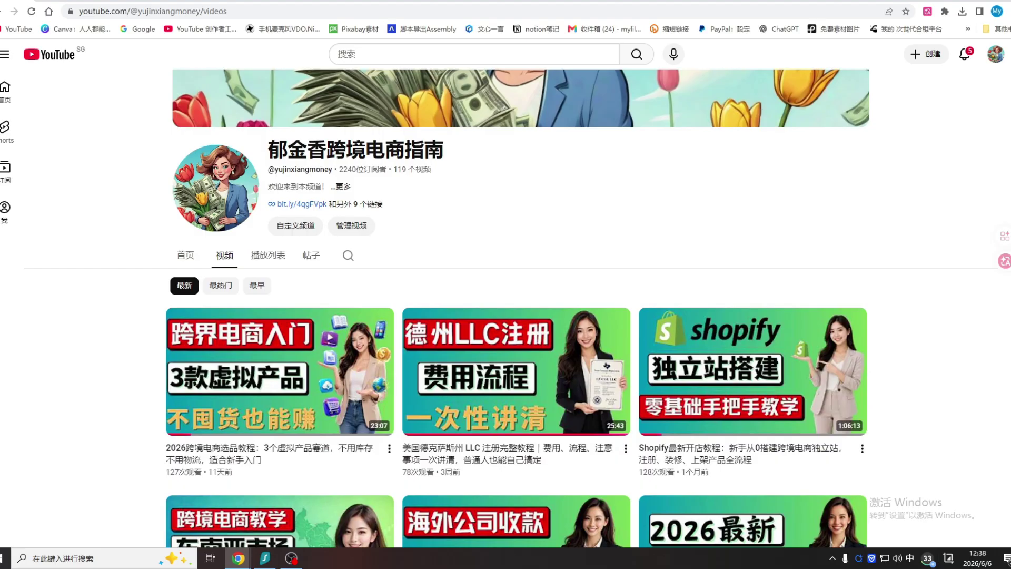
scroll(511, 308, down, 1)
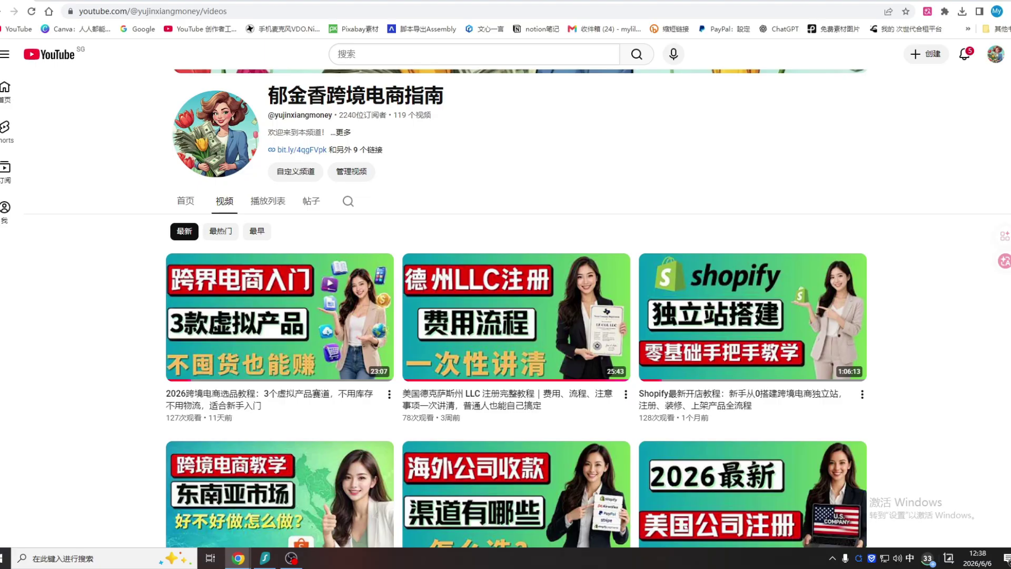
click(349, 203)
text(EIN)
key(Return)
scroll(561, 386, down, 2)
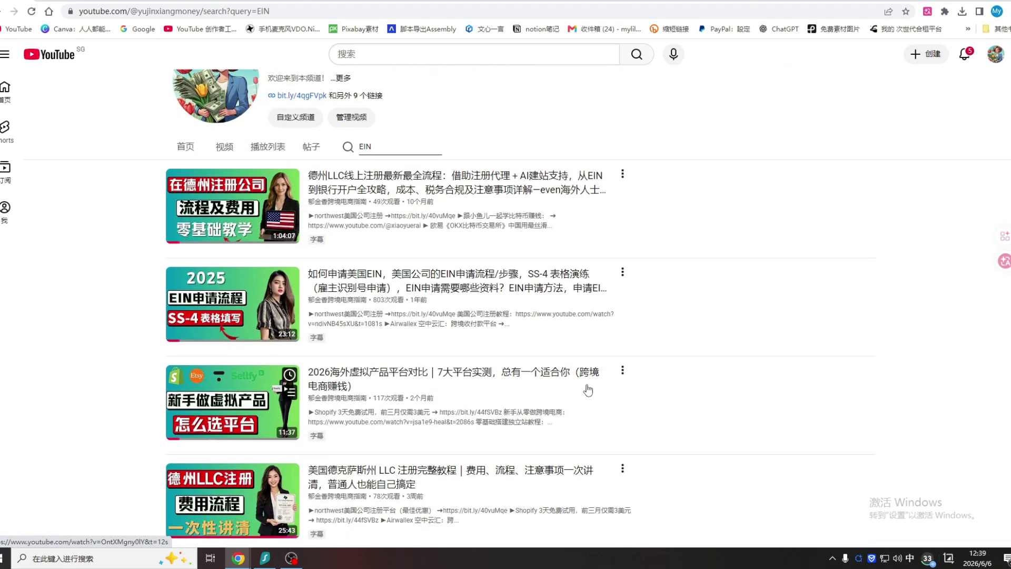
Return to the channel's video list and browse the latest tutorials on LLC registration, Shopify and payment collection
key(alt+Left)
scroll(1002, 353, up, 2)
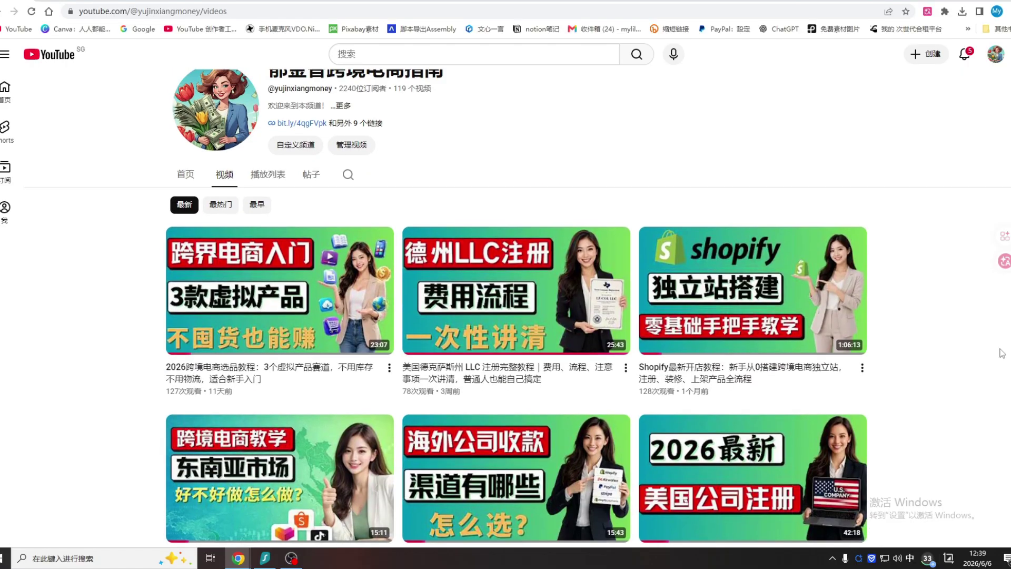
scroll(1002, 353, down, 1)
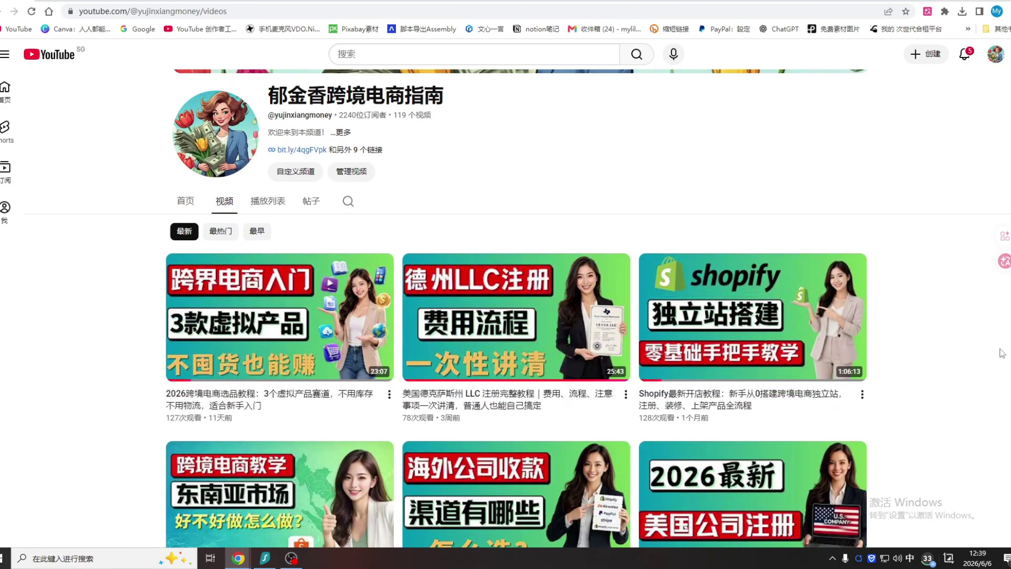
scroll(1002, 352, down, 1)
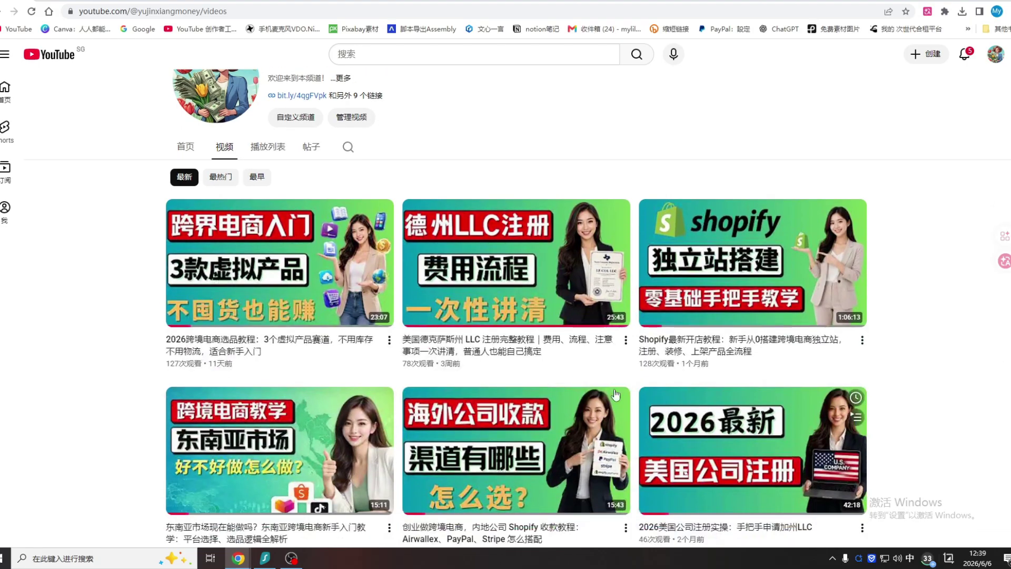
mouse_move(793, 432)
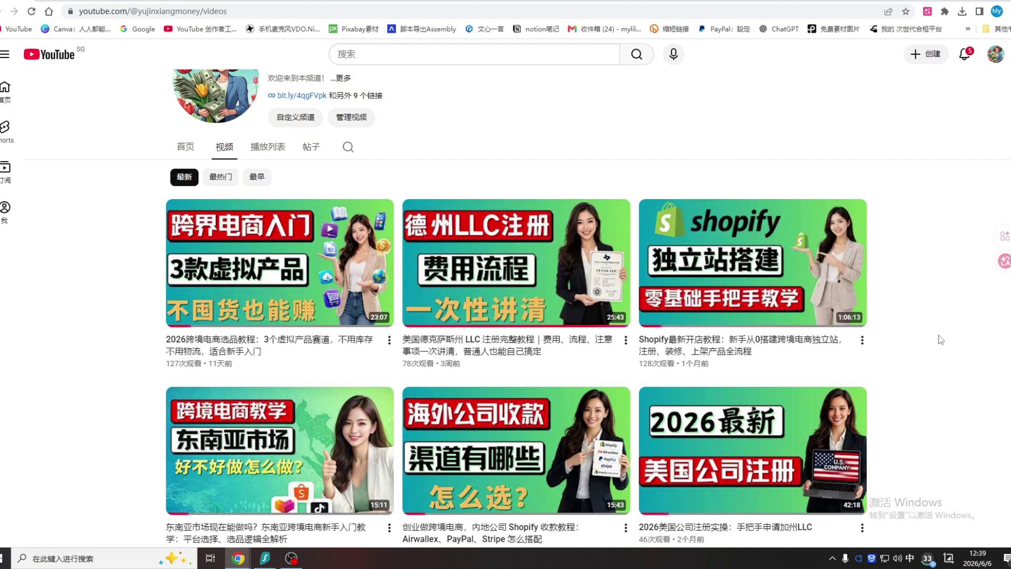
scroll(941, 340, down, 2)
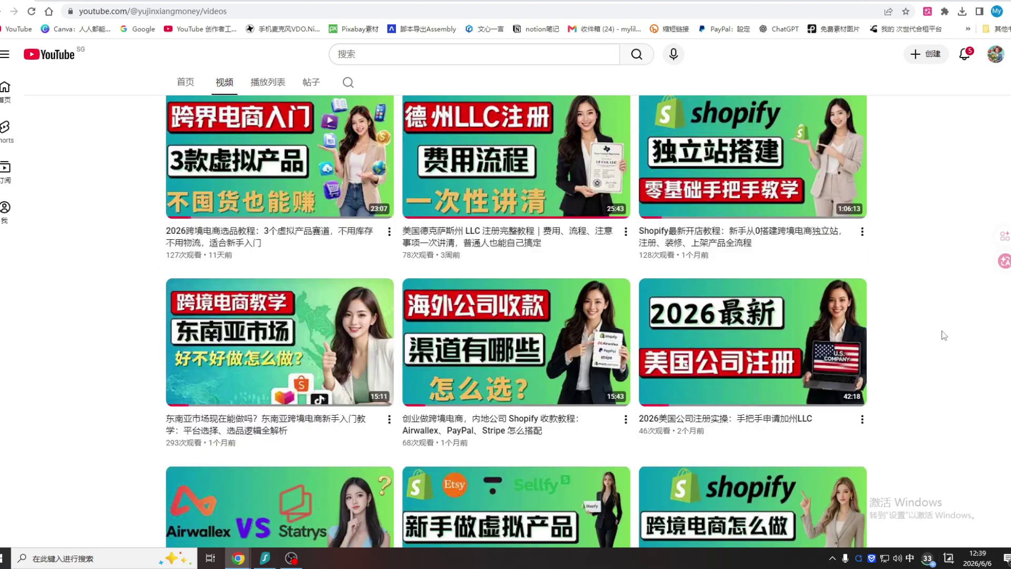
scroll(944, 335, down, 2)
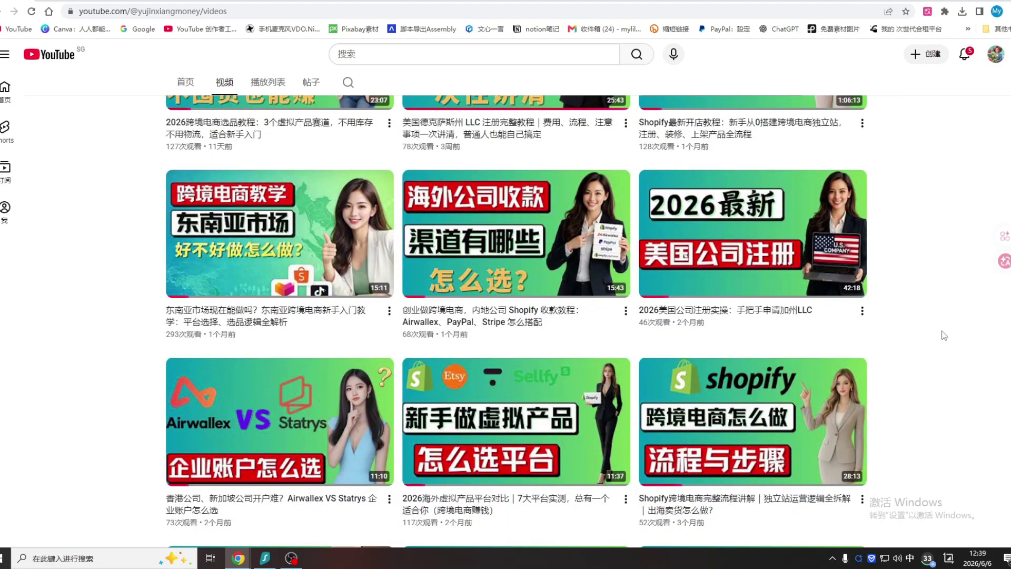
mouse_move(635, 314)
scroll(903, 284, up, 7)
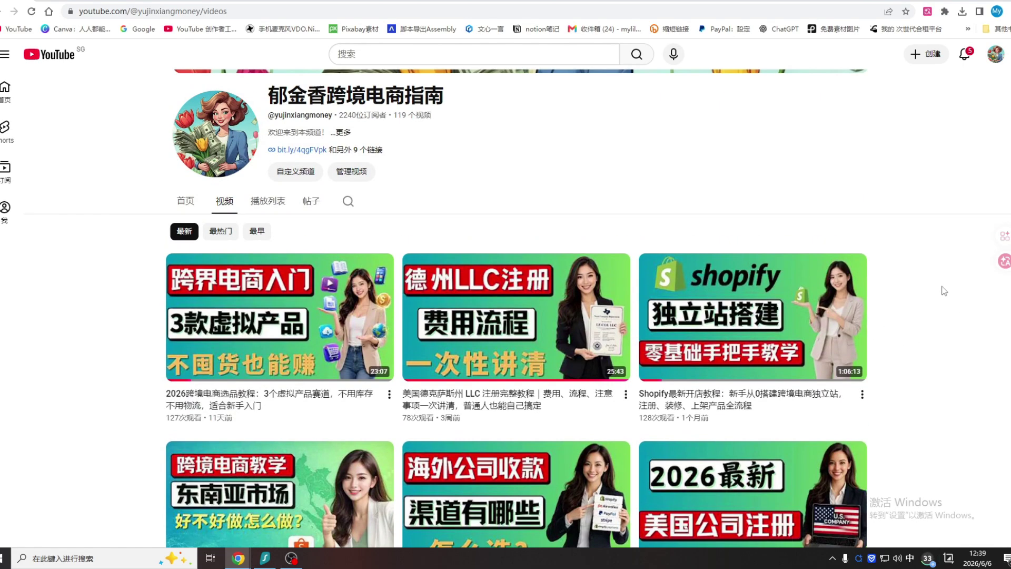